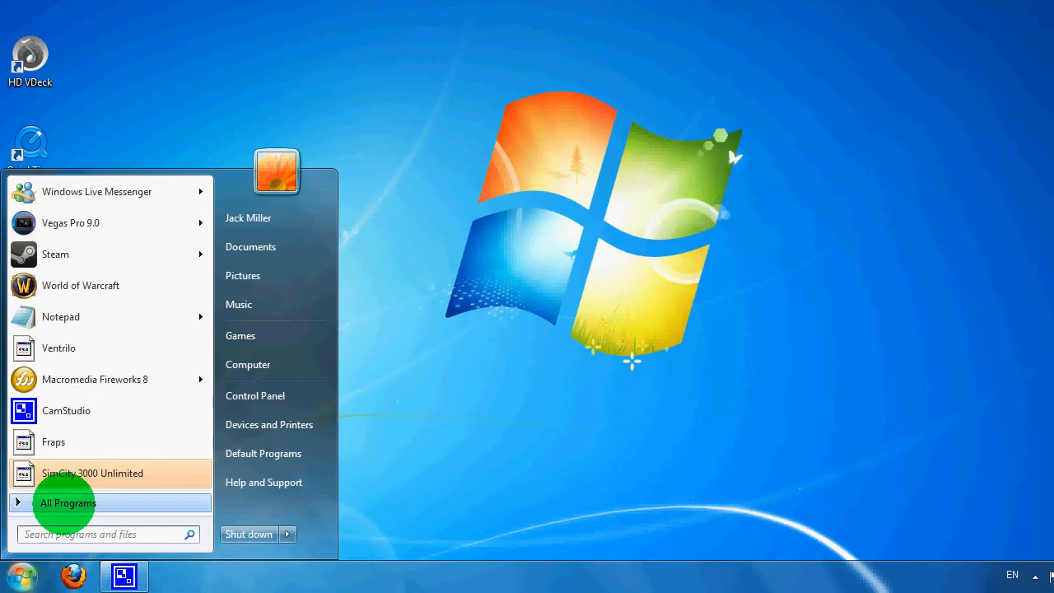
Step: Launch Macromedia Flash 8 and create a new Flash Document
click(59, 509)
drag(189, 247, 208, 339)
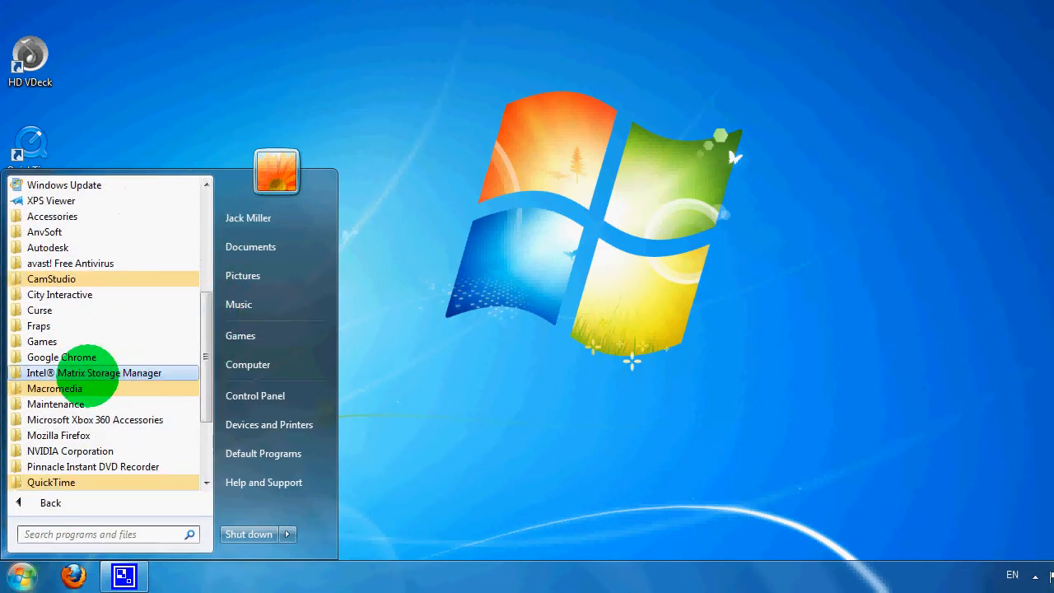
click(74, 387)
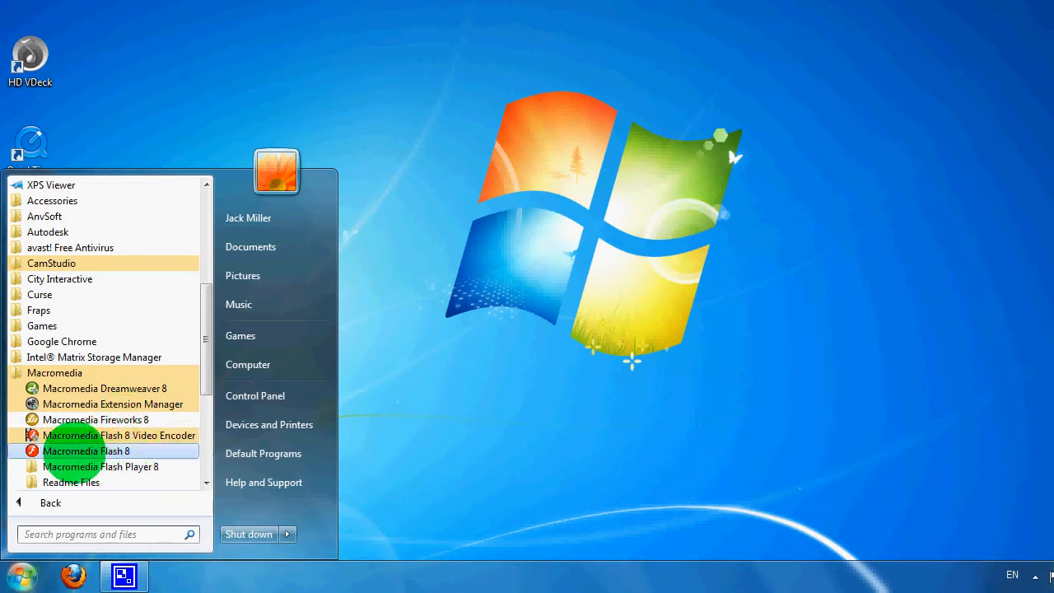
click(71, 451)
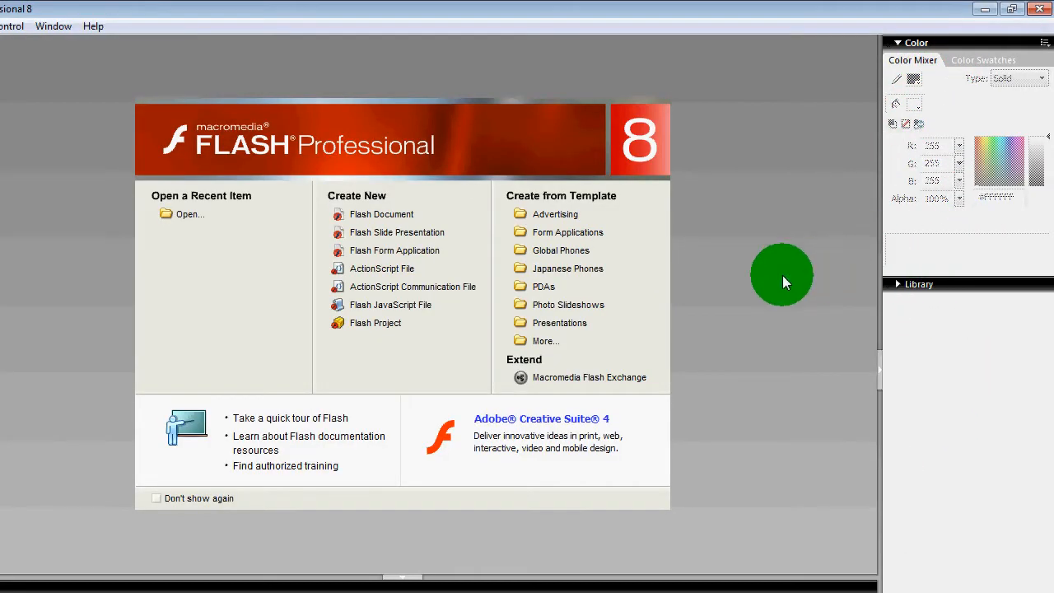
click(387, 216)
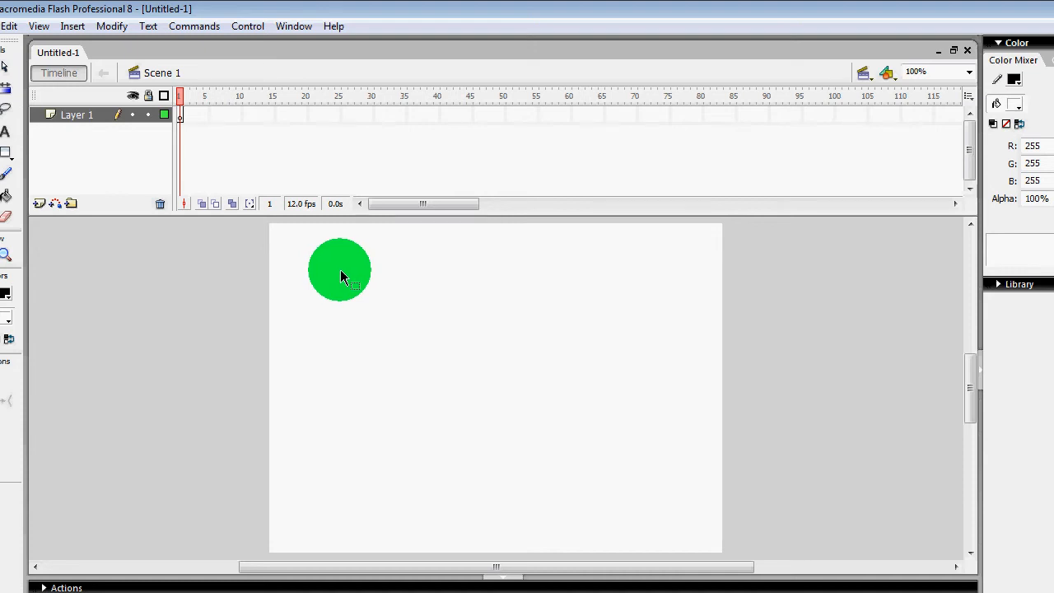
Step: Try the Oval tool by drawing a large white oval with a black outline on the stage, and undo it
click(15, 152)
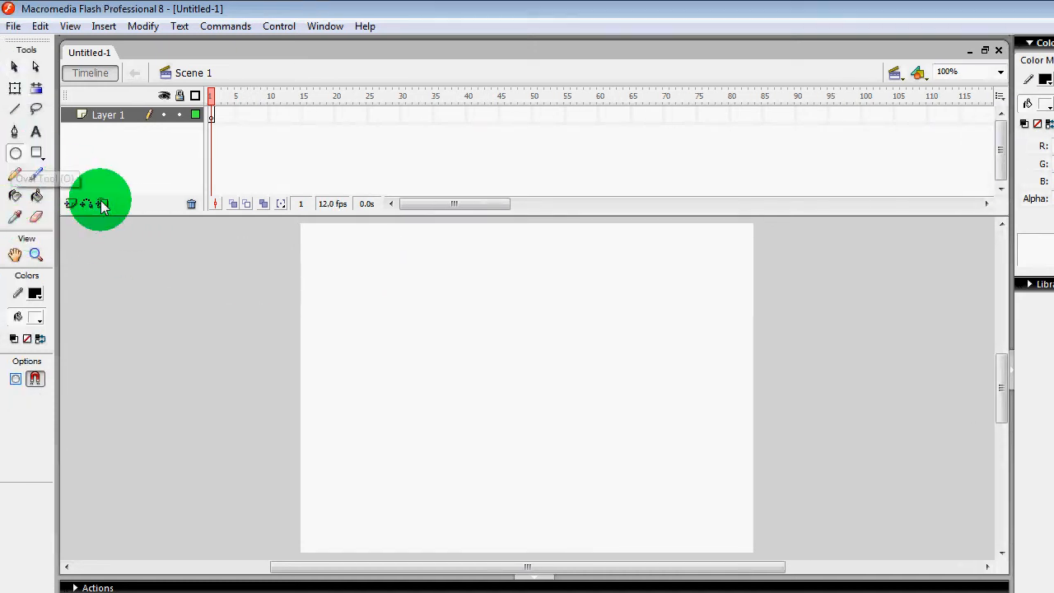
drag(369, 282, 675, 482)
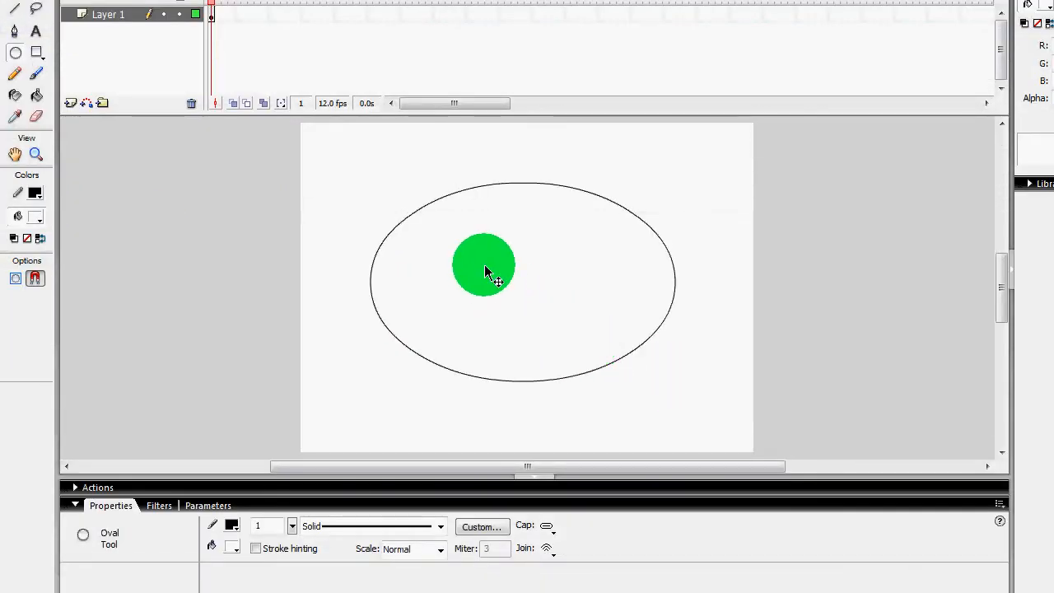
key(ctrl+z)
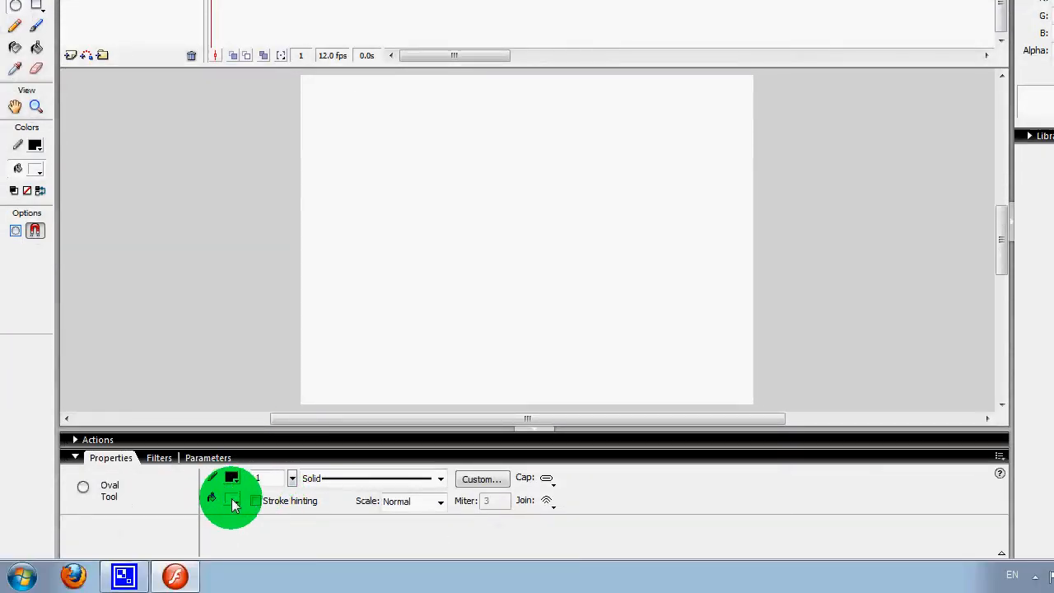
Step: Set the oval's fill colour to red, draw a trial oval in the middle of the stage, and undo the shape
click(233, 505)
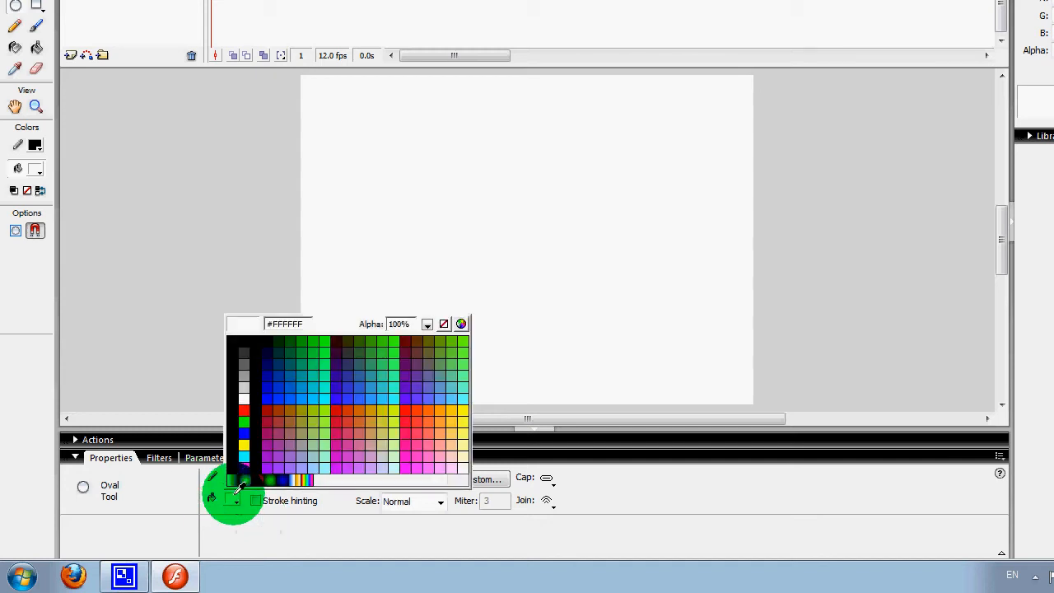
click(236, 401)
drag(450, 178, 647, 339)
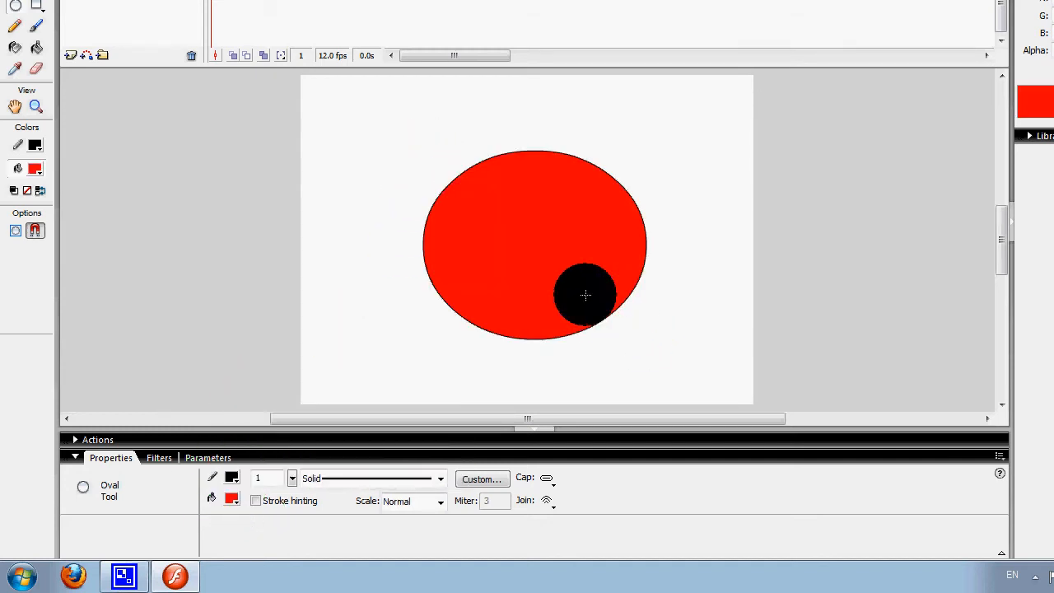
key(ctrl+z)
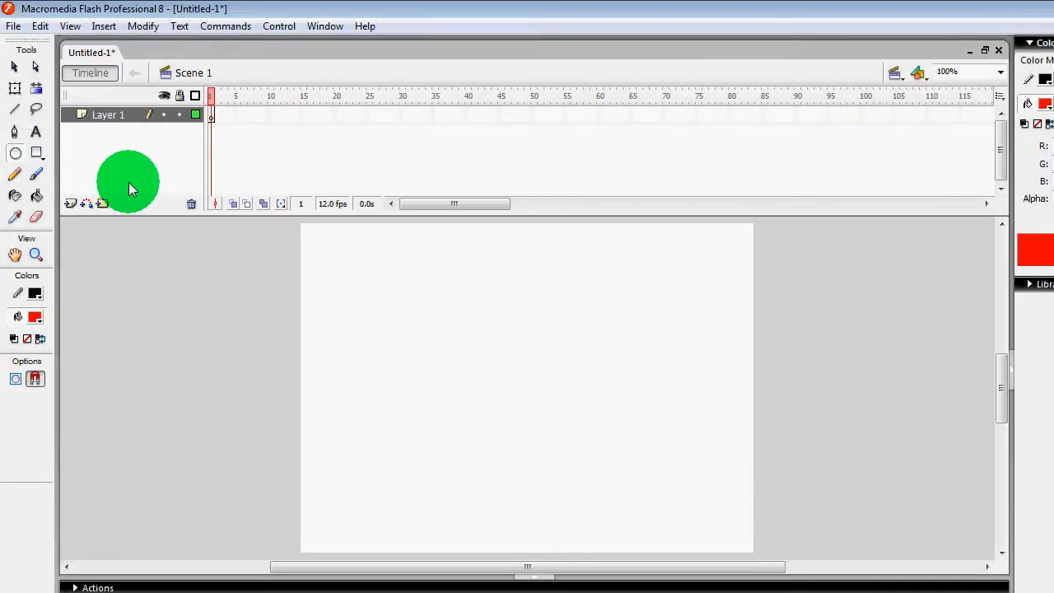
Step: Try the Rectangle tool by drawing a red rectangle on the stage, and undo it
click(37, 153)
drag(330, 306, 602, 426)
key(ctrl+z)
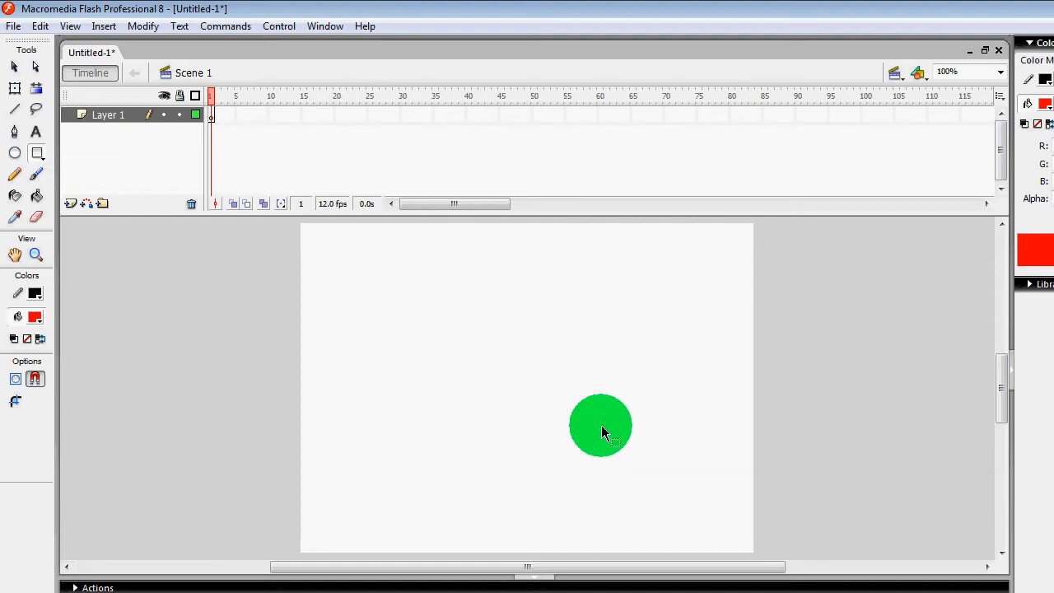
Step: Try the PolyStar tool by drawing several overlapping red pentagons on the stage, and undo them all
click(44, 166)
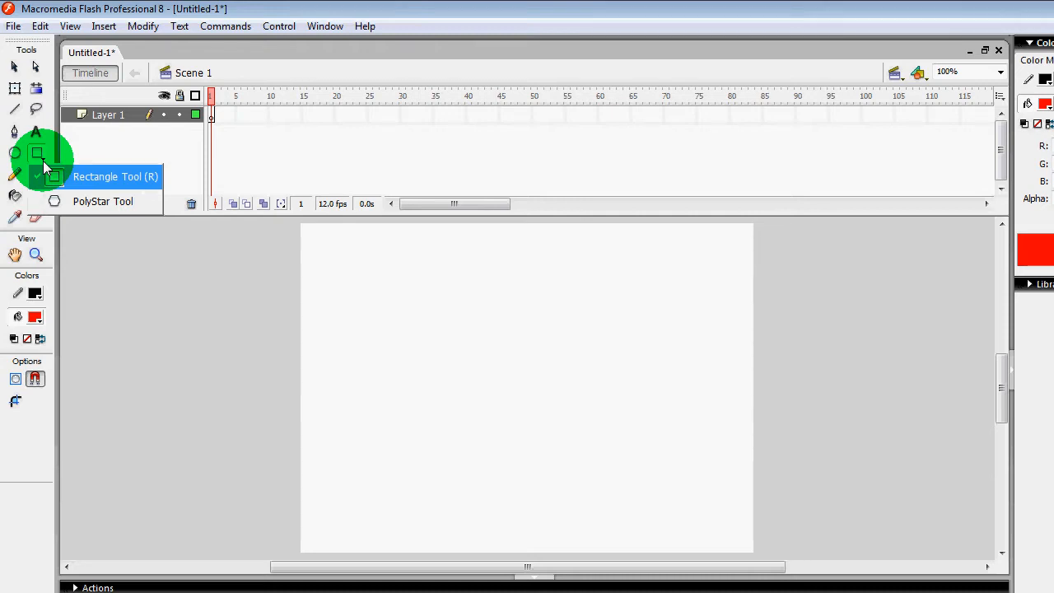
click(96, 208)
drag(409, 345, 501, 400)
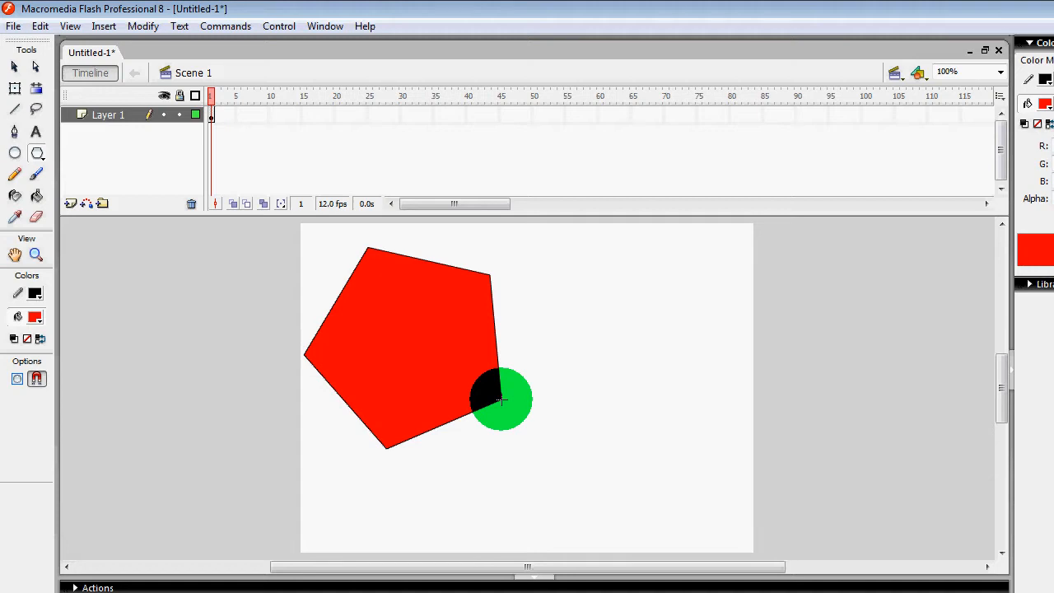
drag(583, 389, 506, 445)
drag(438, 347, 552, 419)
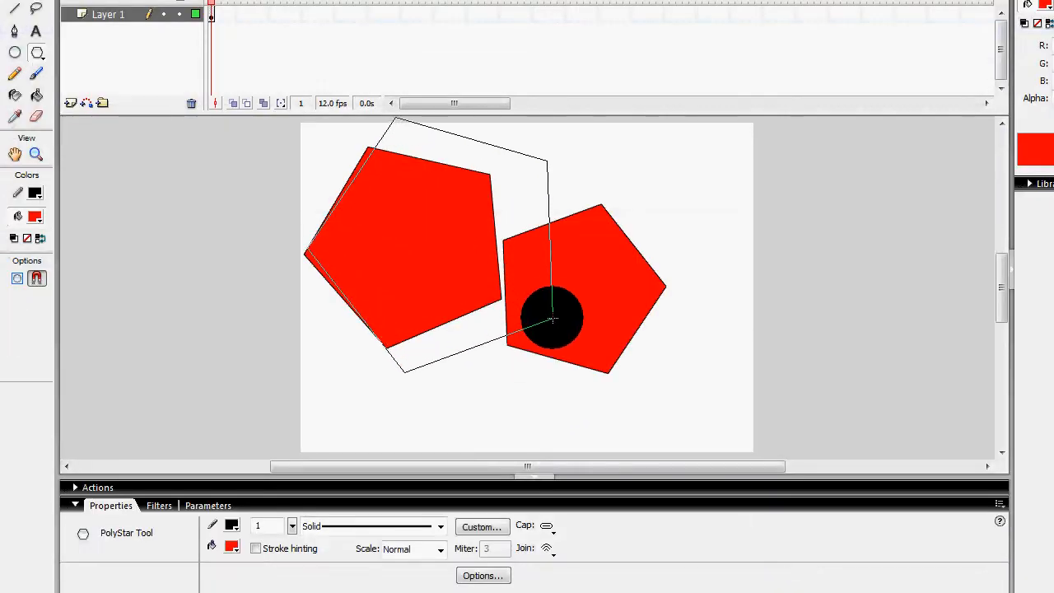
drag(551, 317, 552, 316)
drag(650, 214, 531, 286)
key(ctrl+z)
key(ctrl+z)
key(ctrl+z)
key(ctrl+z)
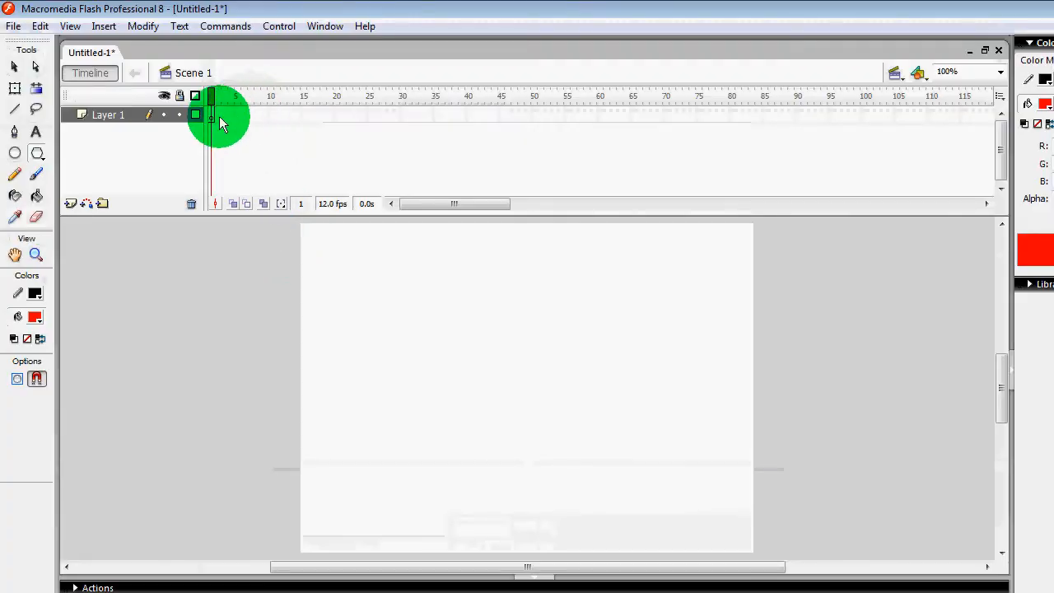
Step: Rename Layer 1 to "Background" through its layer properties
click(212, 119)
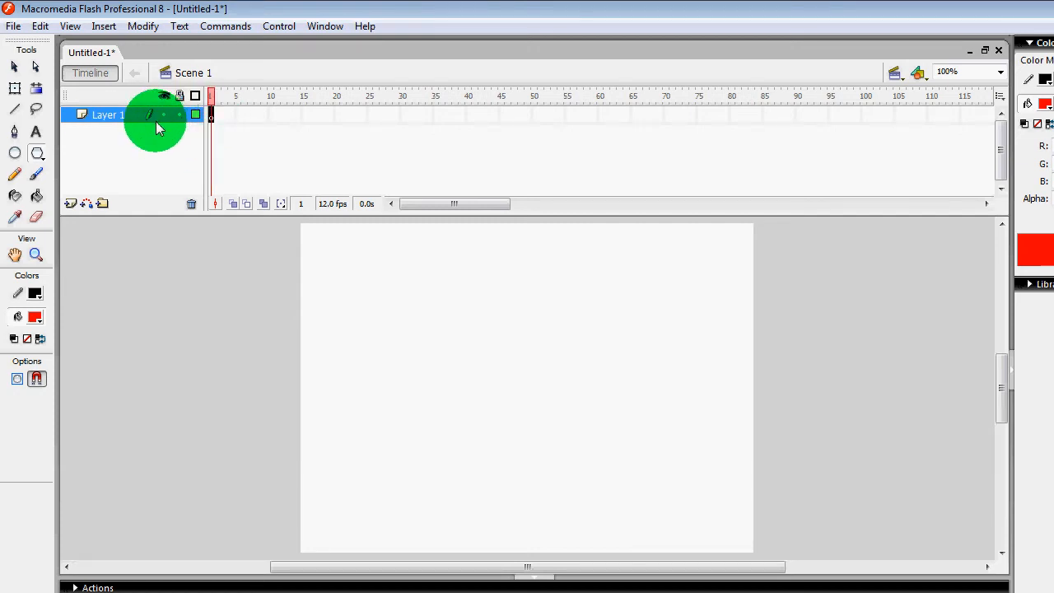
drag(270, 117, 276, 118)
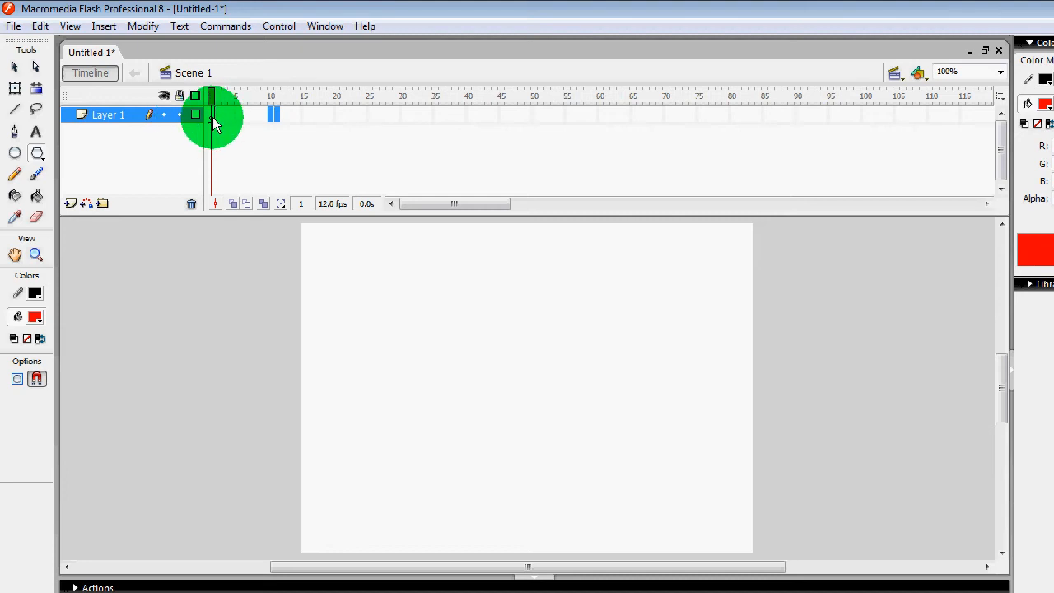
right_click(107, 119)
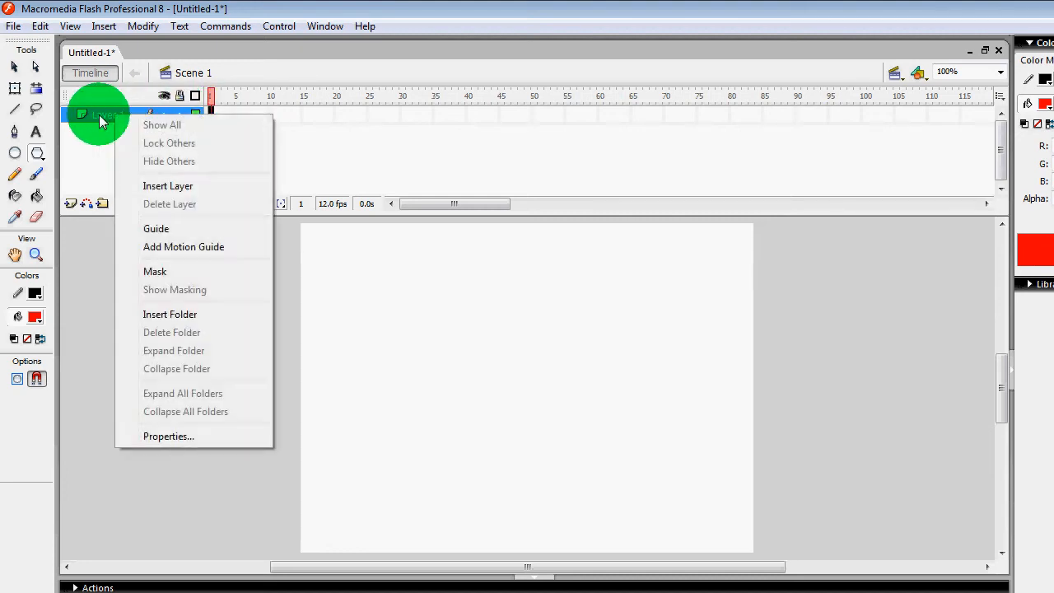
click(109, 116)
right_click(108, 117)
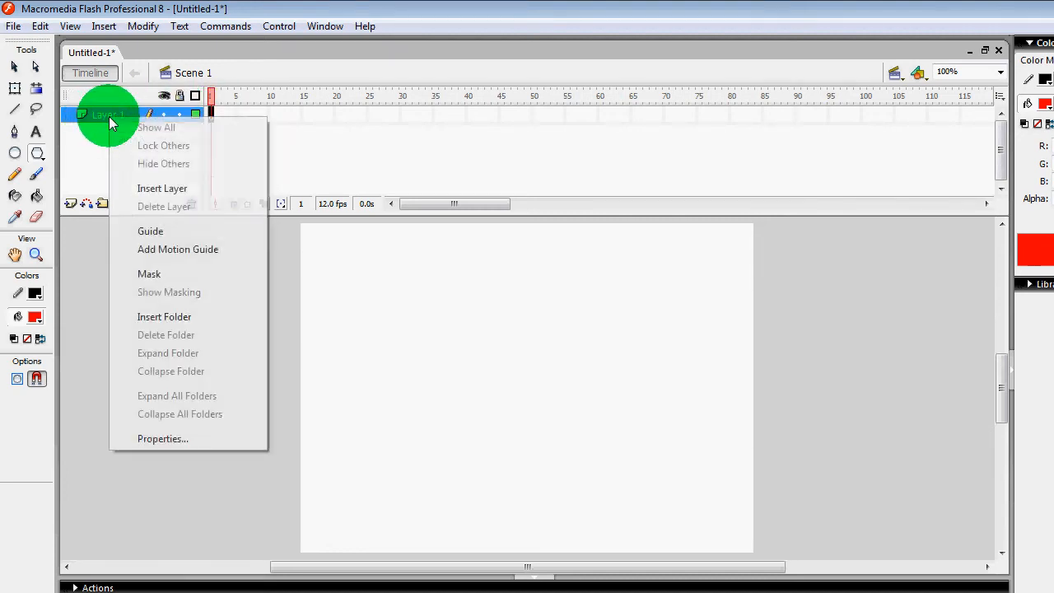
click(177, 439)
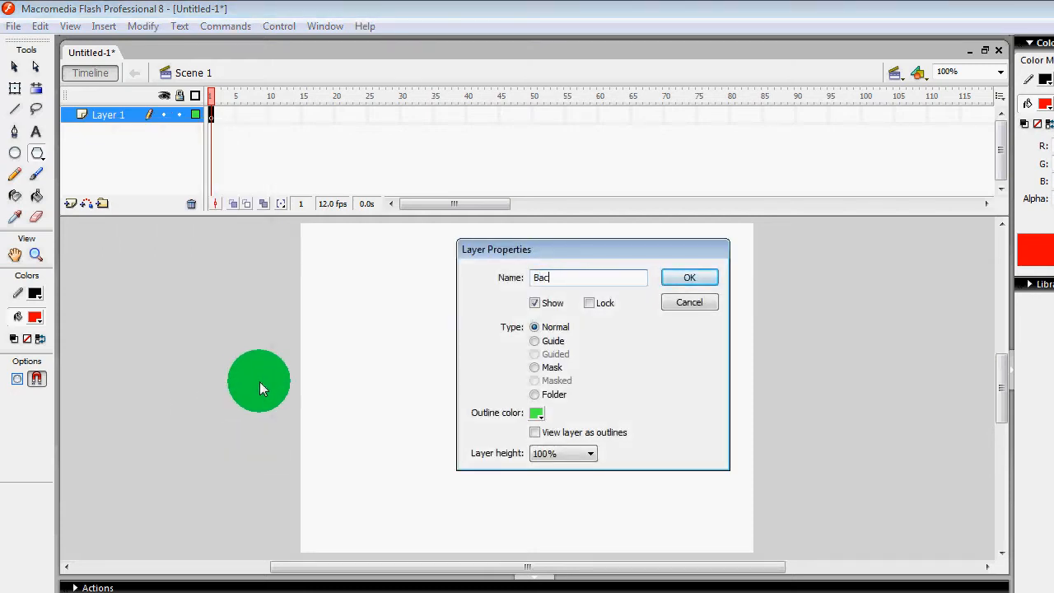
text(Background)
key(Return)
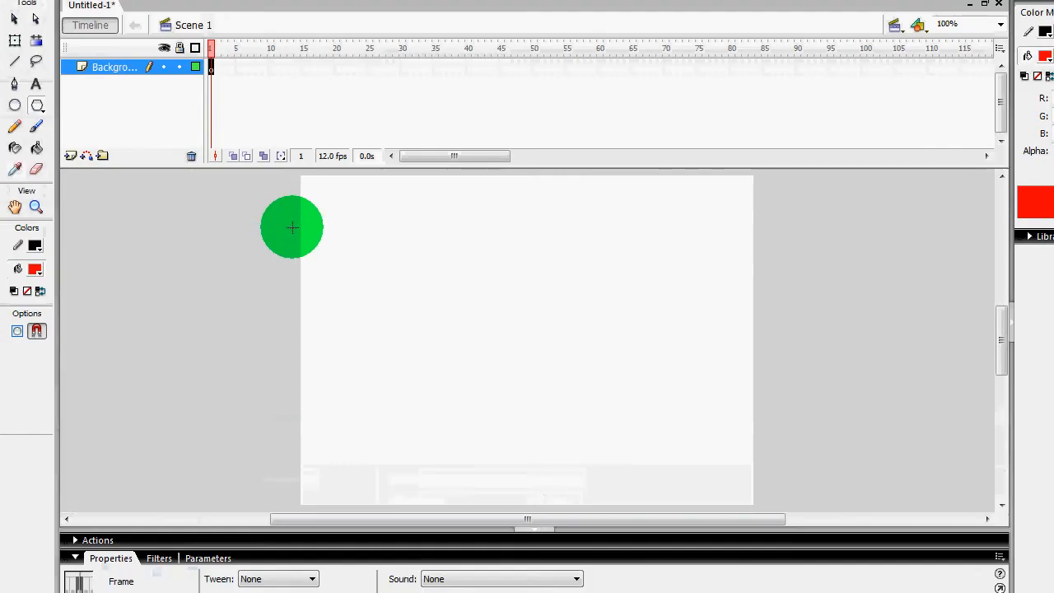
Step: Draw a trial polygon on the Background layer and undo it
drag(289, 273, 480, 367)
key(ctrl+z)
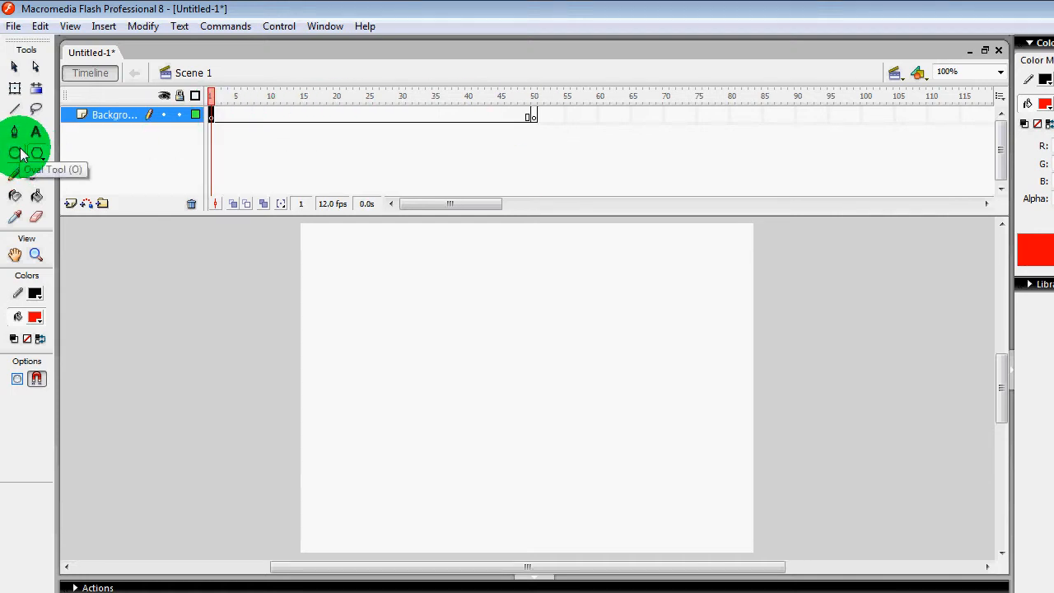
Step: Draw a closed, slanted four-sided outline across the stage's lower edge with the Line tool, using a solid black stroke of thickness 22
click(15, 110)
click(350, 479)
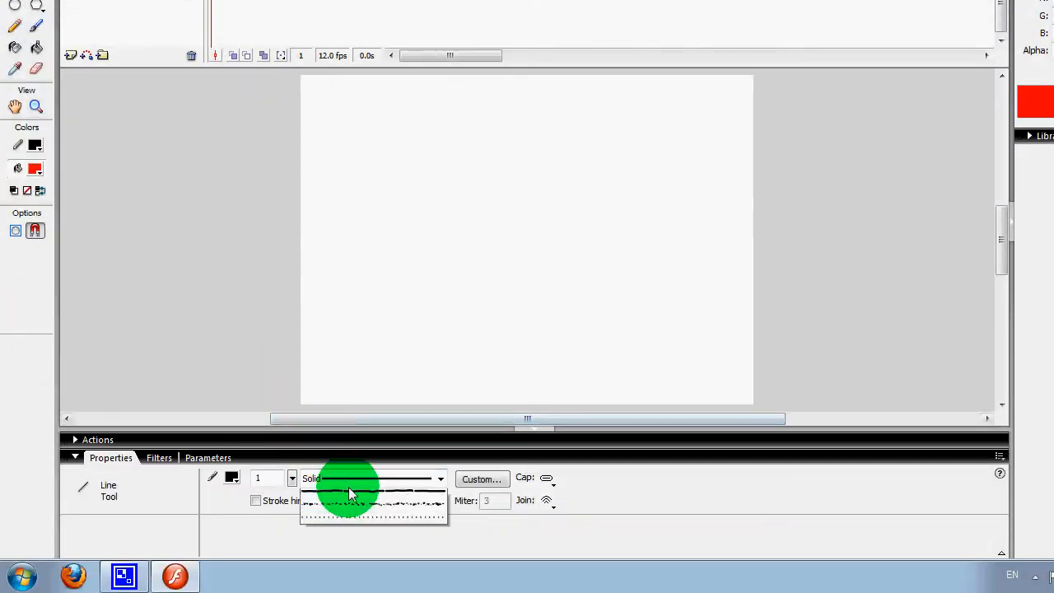
click(350, 492)
drag(292, 478, 295, 452)
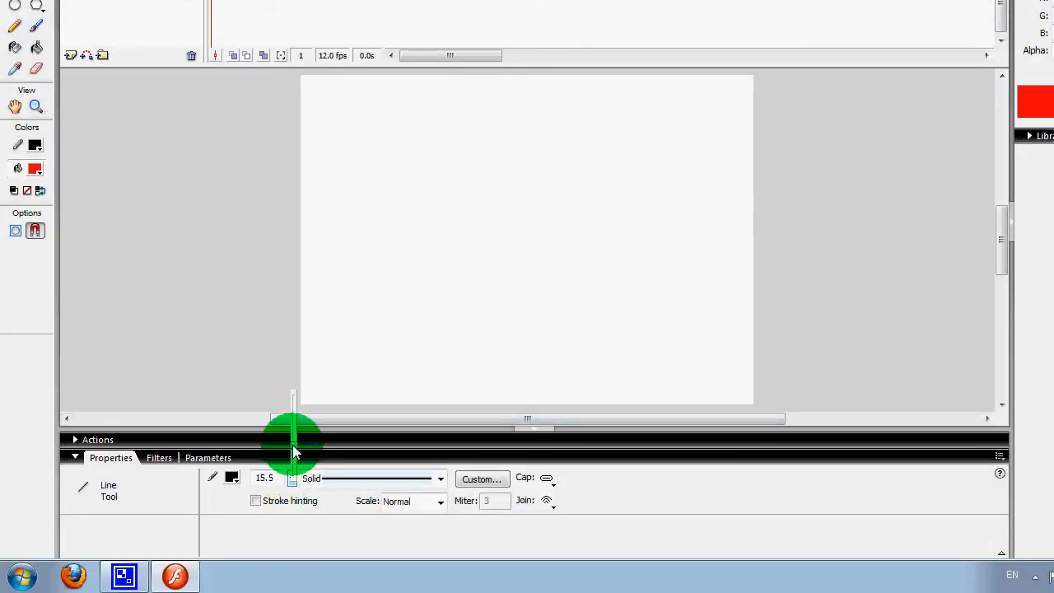
drag(252, 367, 794, 370)
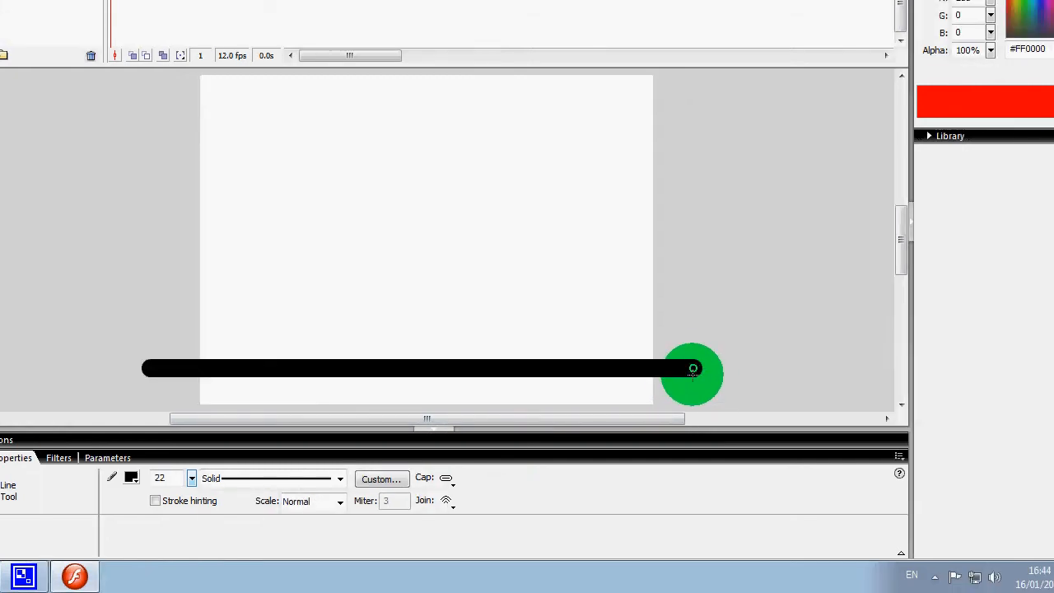
mouse_move(693, 369)
mouse_down()
mouse_move(642, 473)
mouse_move(659, 408)
mouse_move(135, 395)
mouse_move(121, 408)
mouse_move(151, 369)
mouse_up()
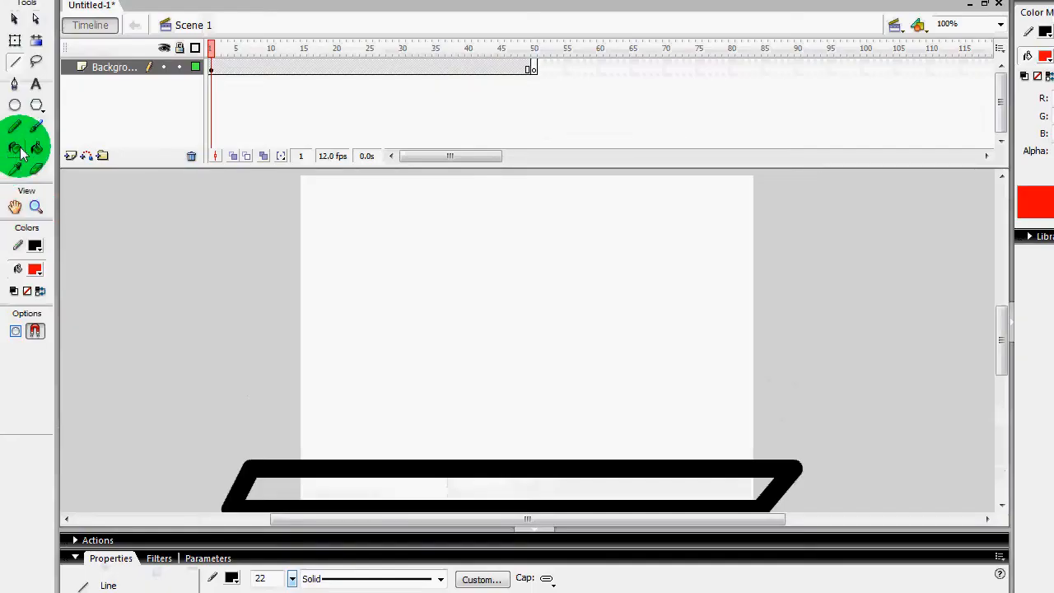
Step: Fill the inside of the black outline with dark grey #666666 using the Paint Bucket tool
click(37, 47)
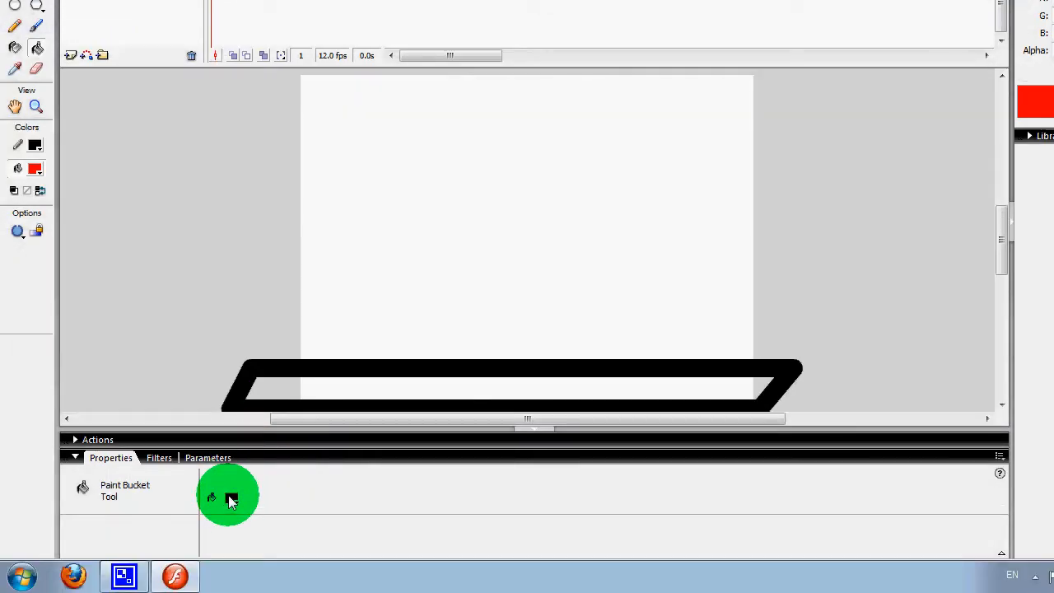
click(231, 499)
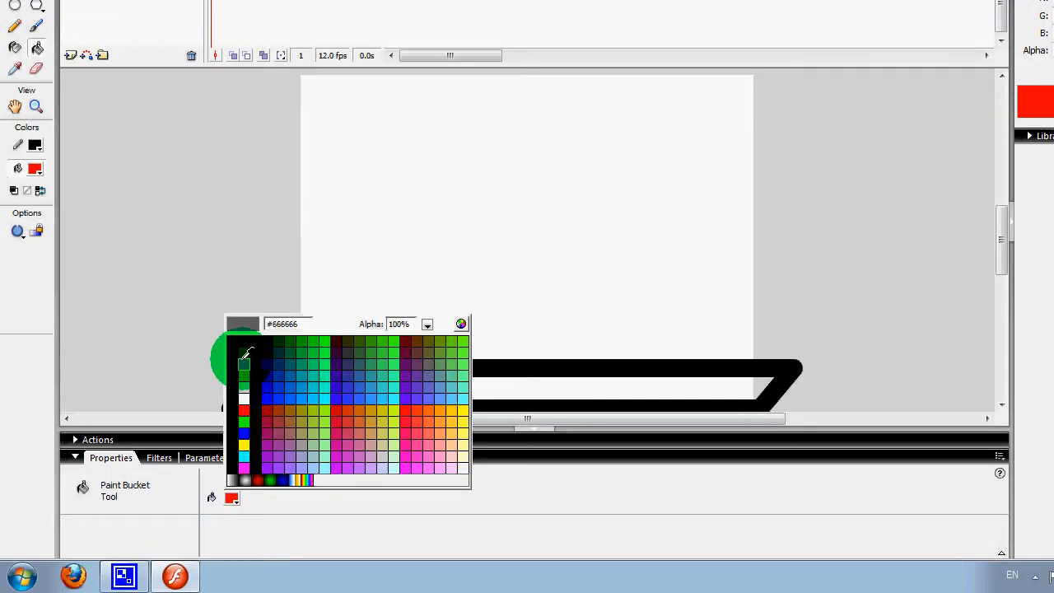
click(239, 350)
click(233, 500)
click(244, 376)
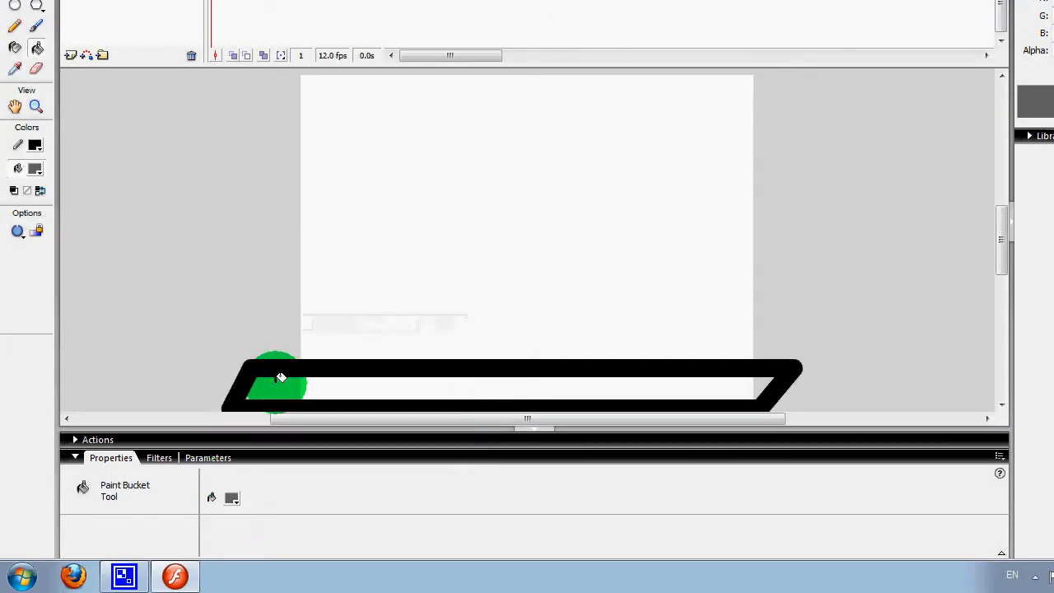
click(355, 384)
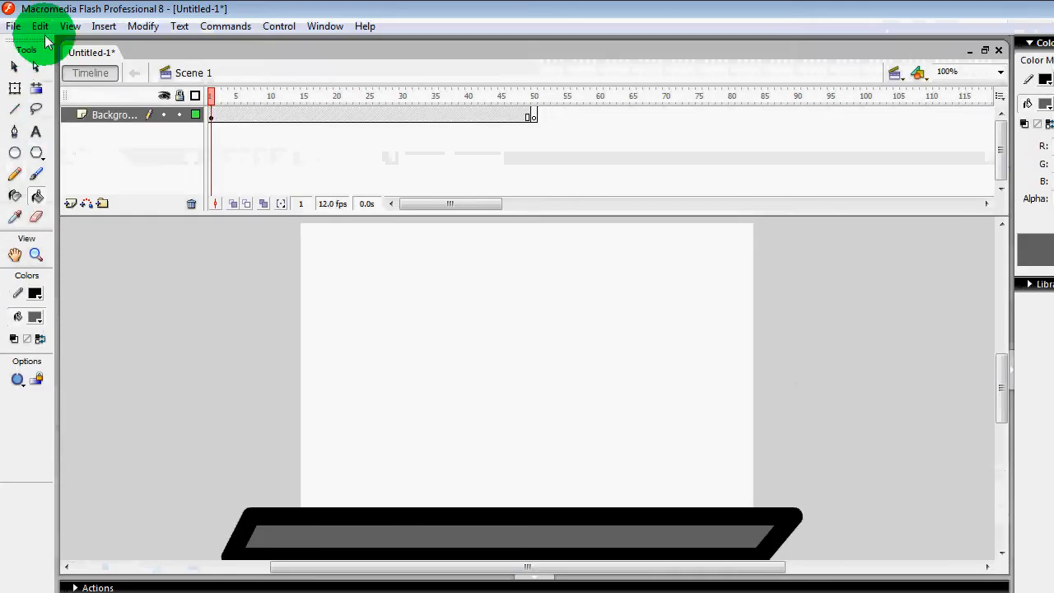
Step: Play the Background layer's timeline from frame 1
click(211, 116)
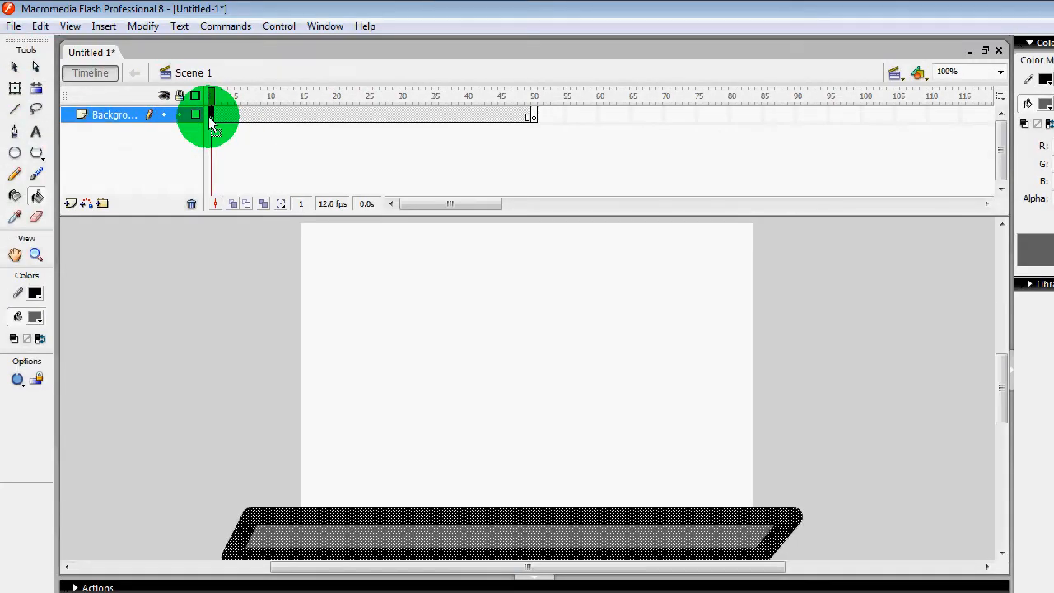
key(Return)
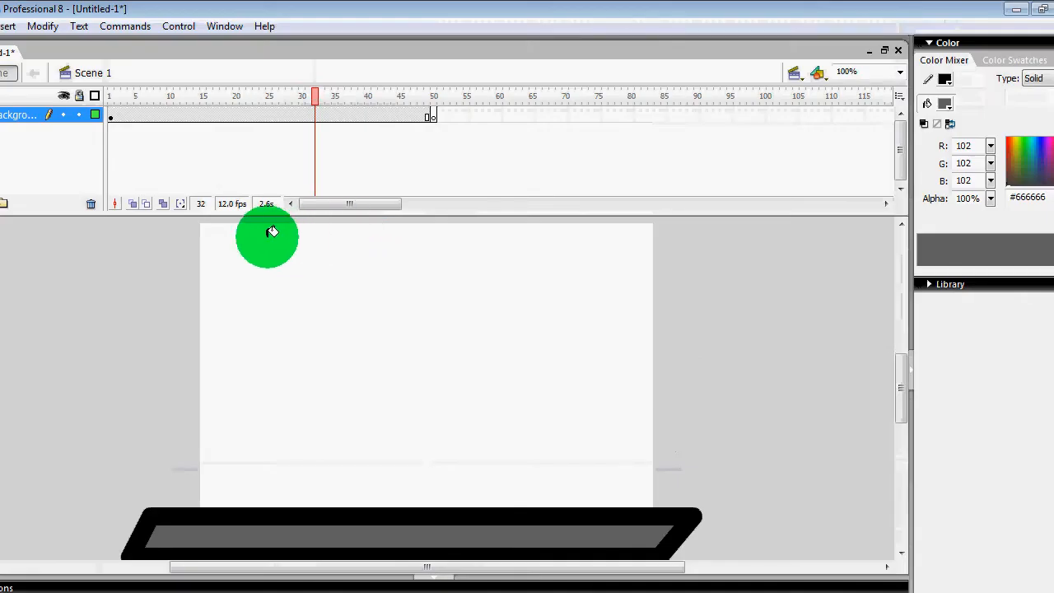
drag(289, 219, 751, 557)
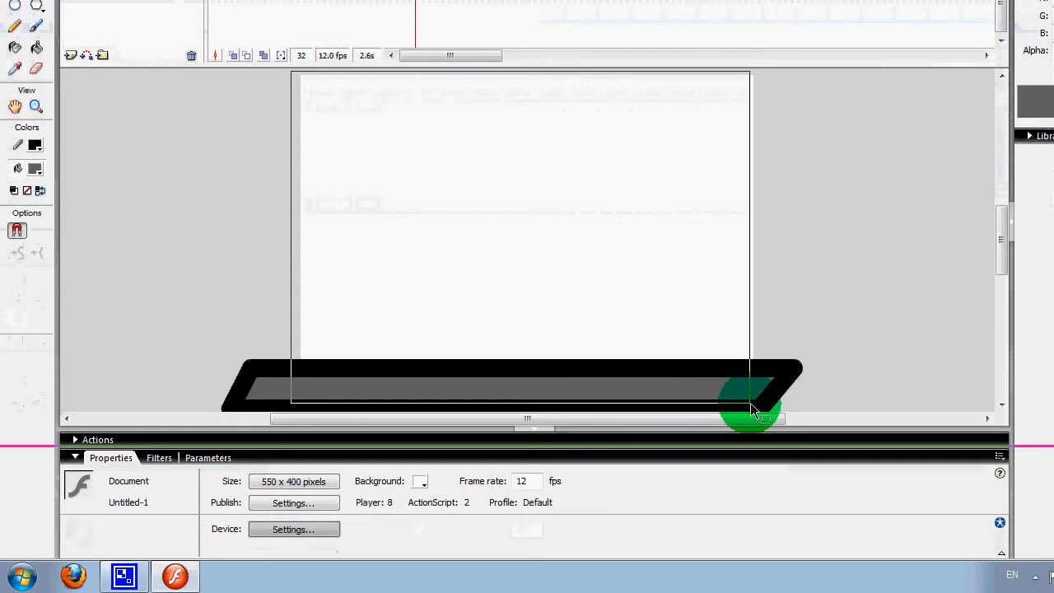
drag(750, 405, 767, 377)
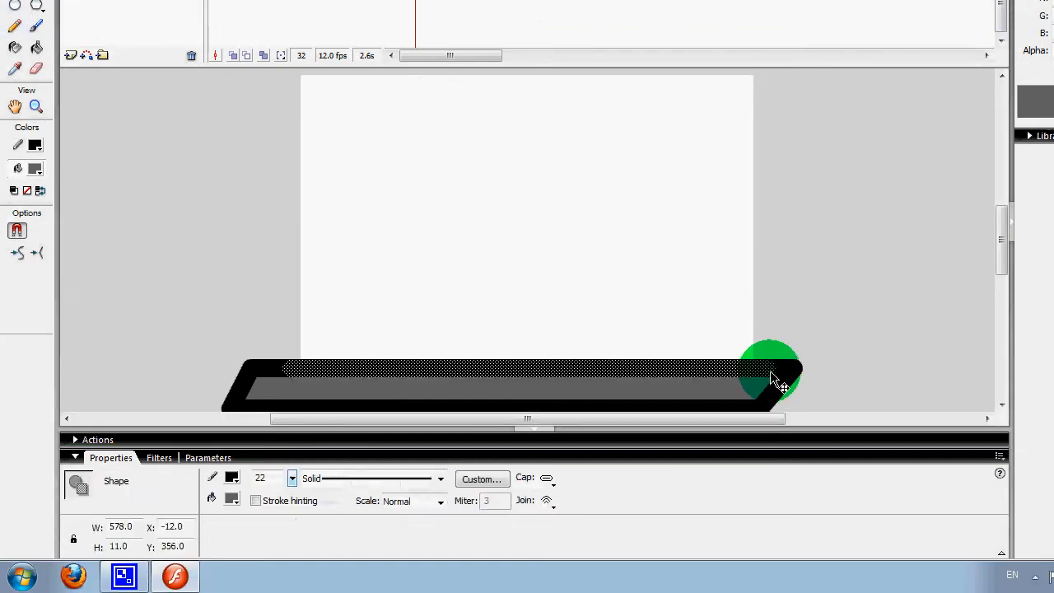
drag(842, 258, 837, 327)
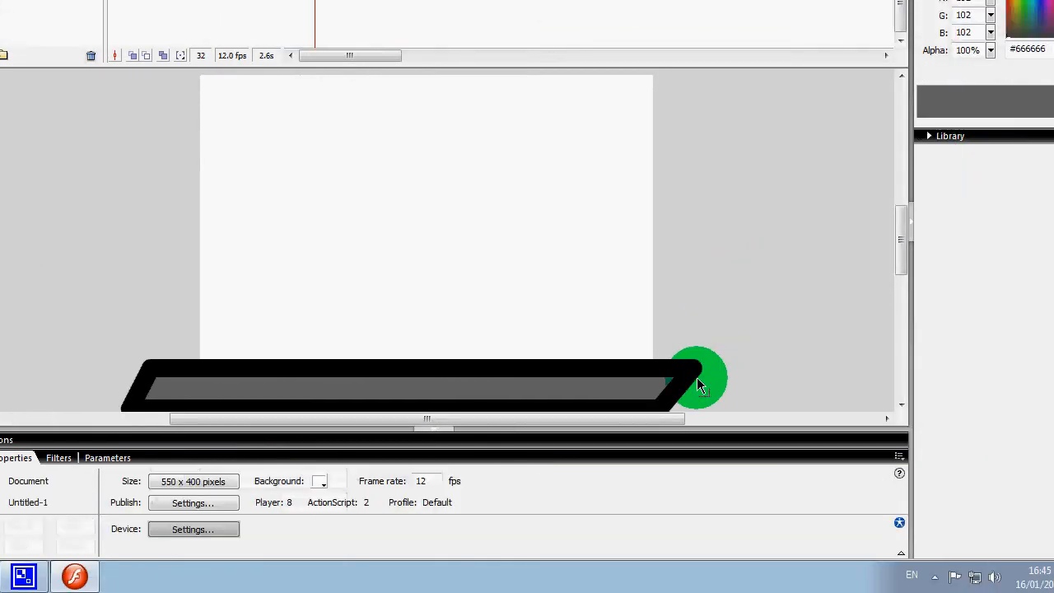
Step: Check the ground strip's outline, test the movie in the preview window and close it
click(696, 376)
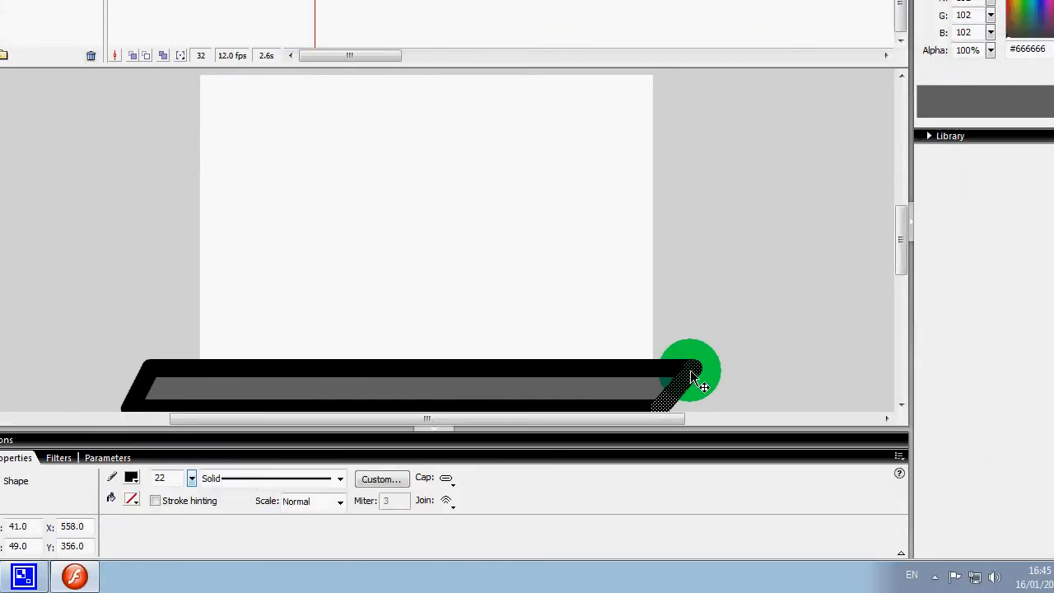
click(154, 376)
click(106, 188)
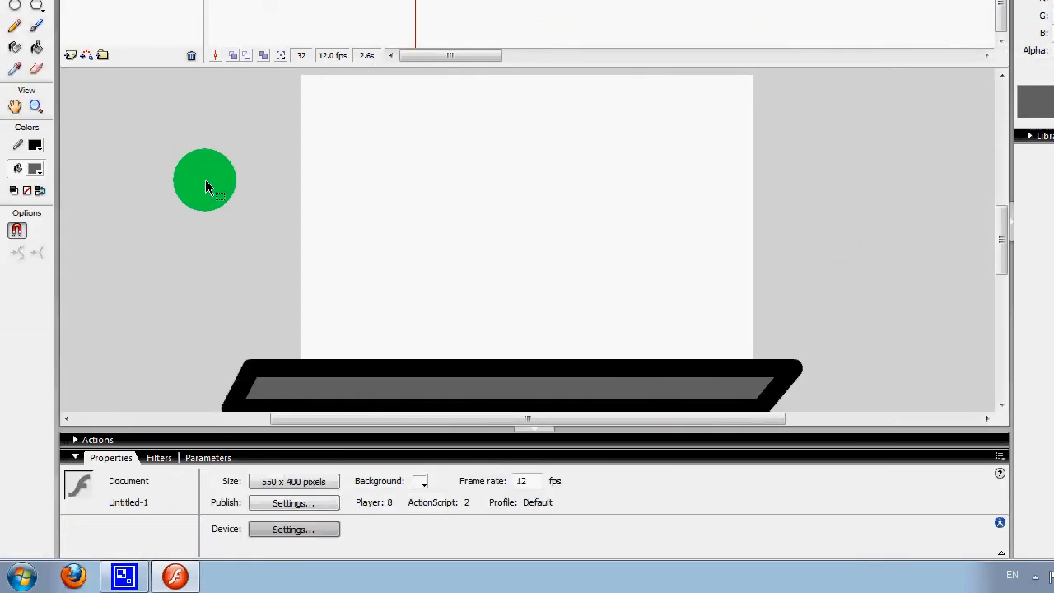
key(ctrl+Return)
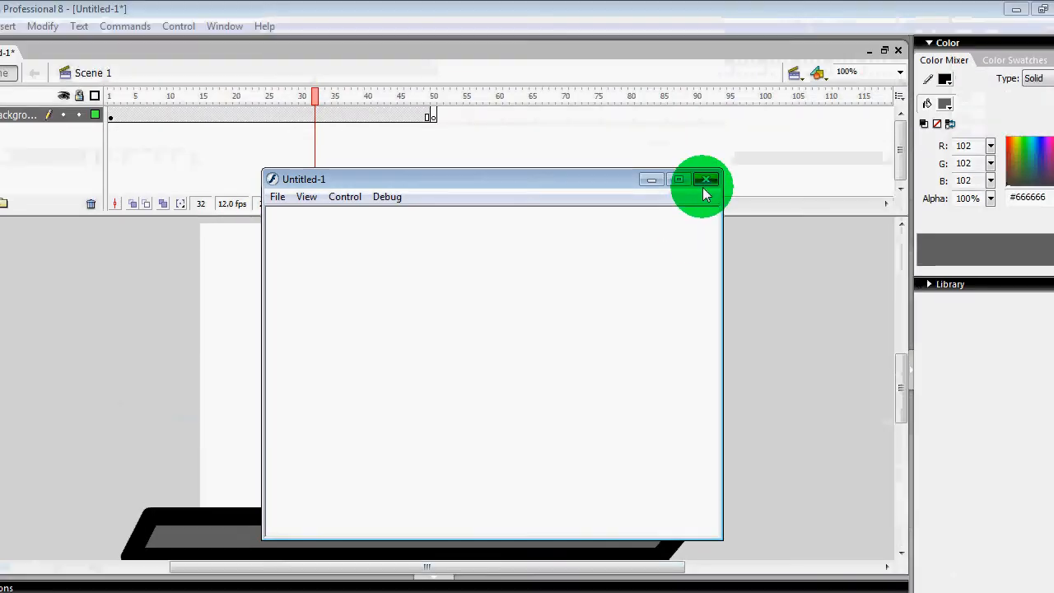
click(705, 30)
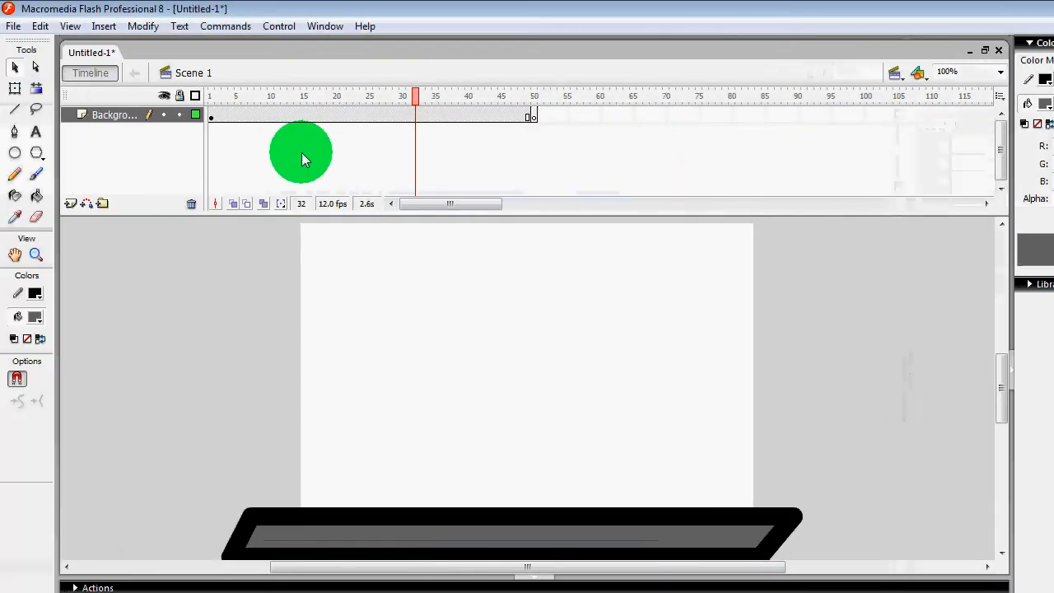
Step: Add a new layer above the Background layer and name it Ball
click(71, 205)
right_click(105, 114)
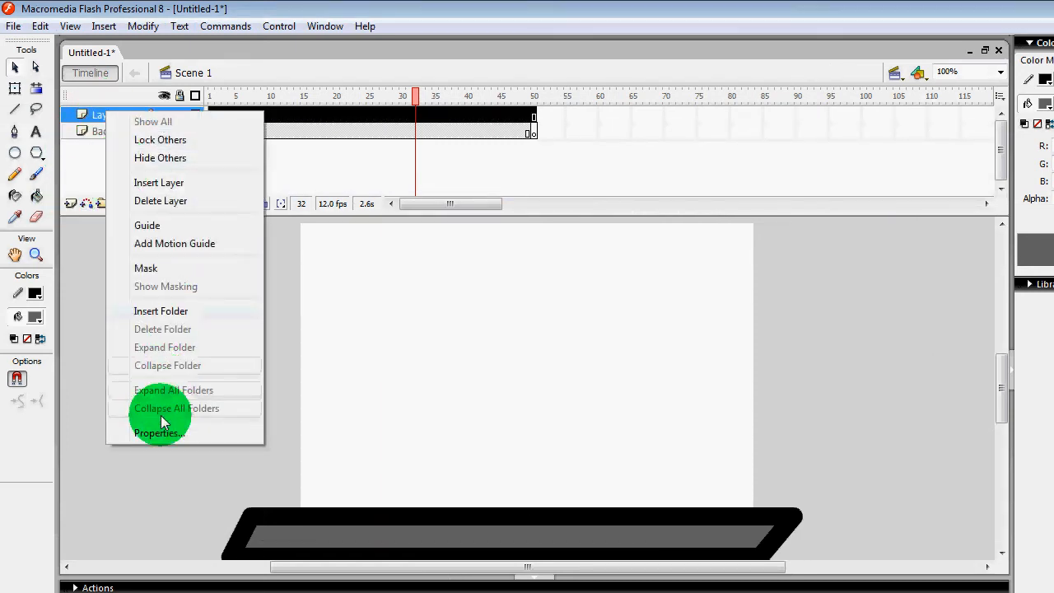
click(160, 432)
text(Ball)
key(Return)
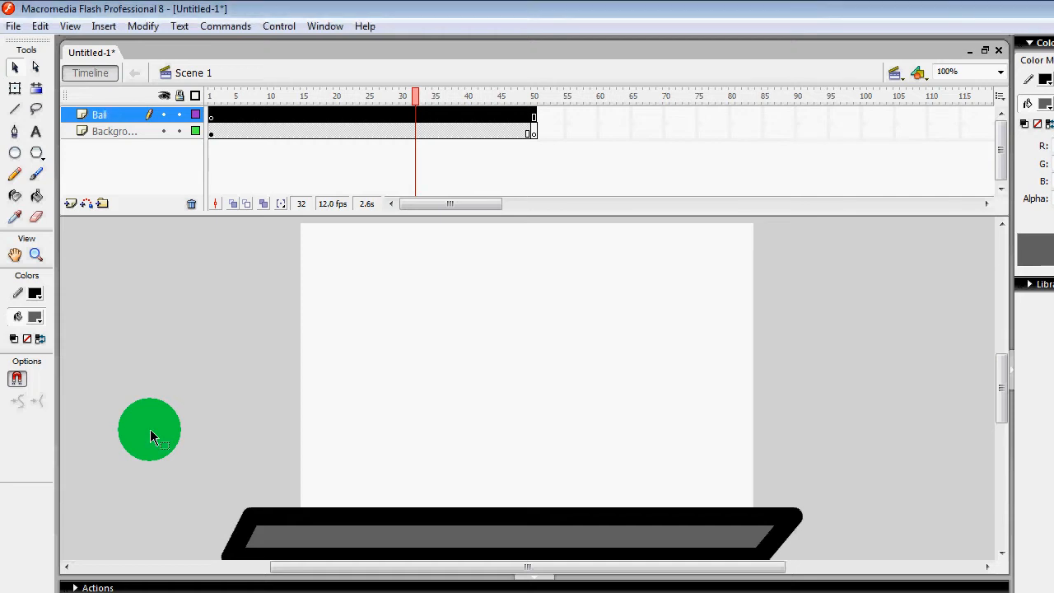
Step: Prepare the Oval tool with a black stroke and a blue fill for frame 1 of the Ball layer
click(213, 119)
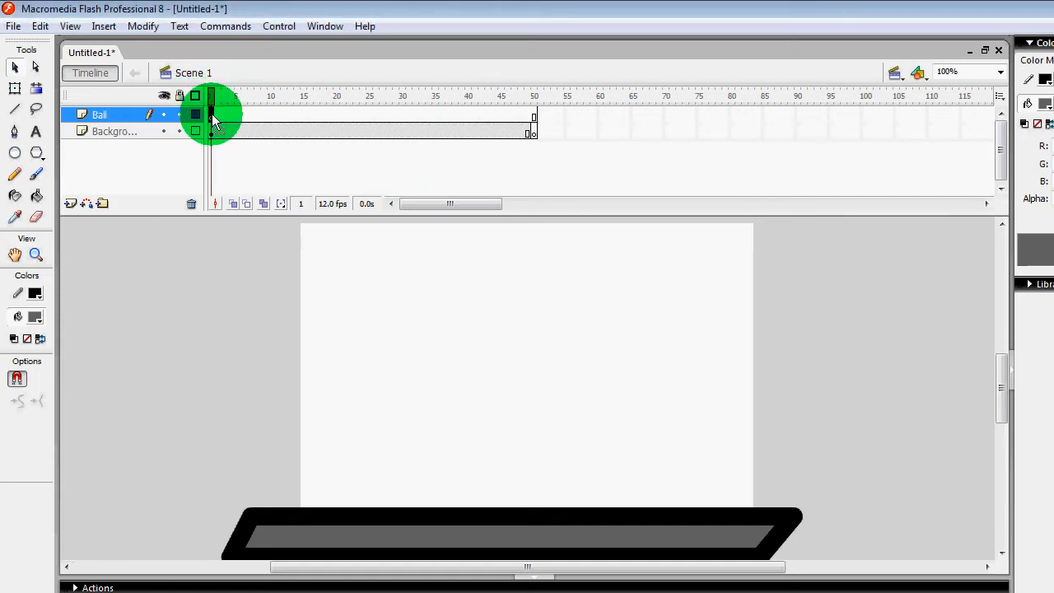
click(15, 152)
click(232, 479)
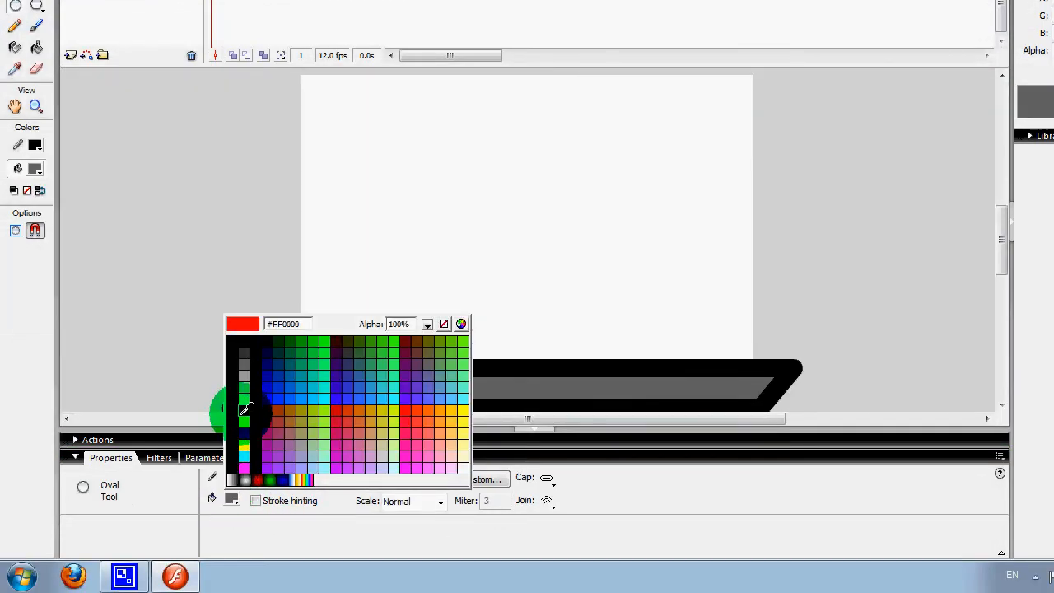
click(243, 432)
click(233, 478)
click(233, 477)
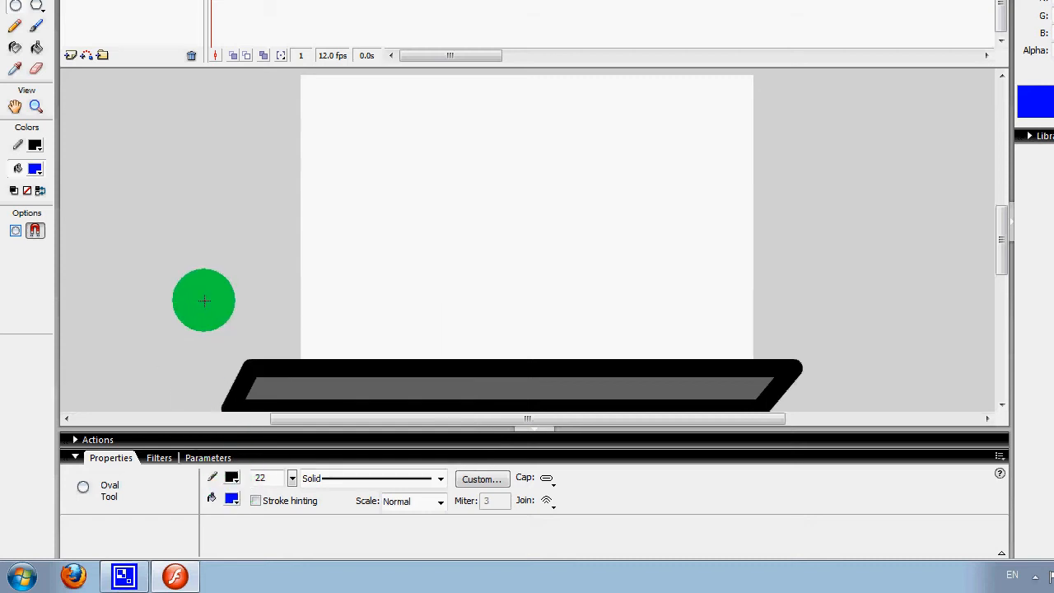
Step: Draw a trial circle beside the stage, undo it, and reduce the Oval tool's stroke height to 1
drag(267, 280, 266, 280)
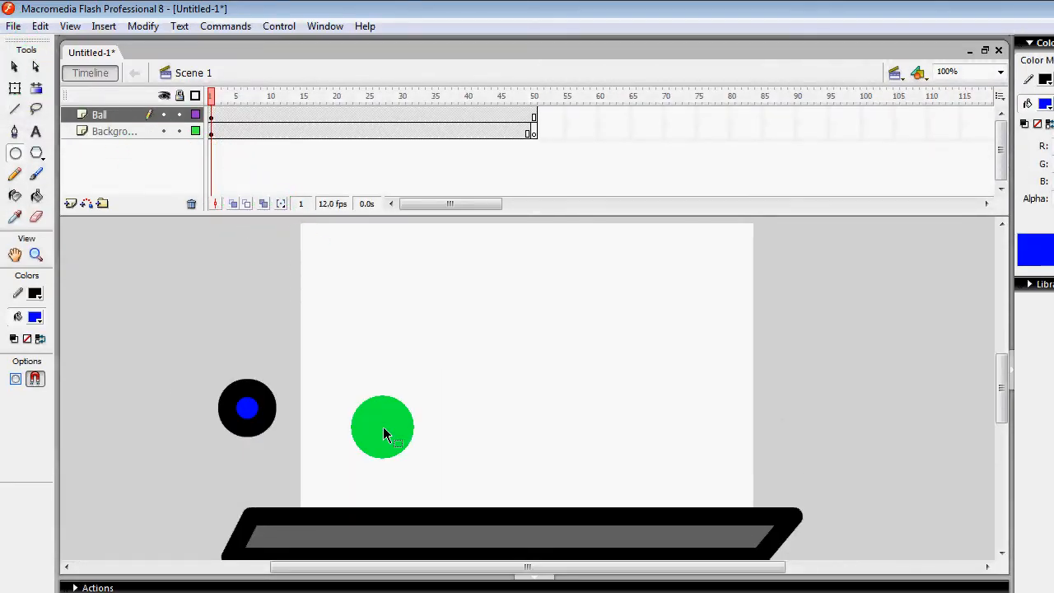
key(ctrl+z)
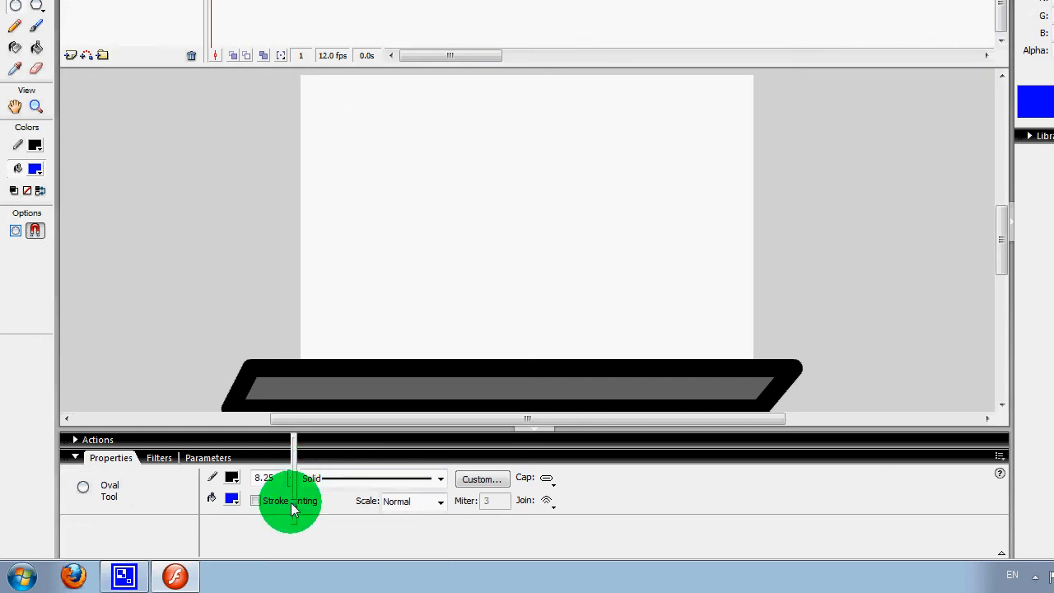
drag(292, 508, 280, 480)
text(1)
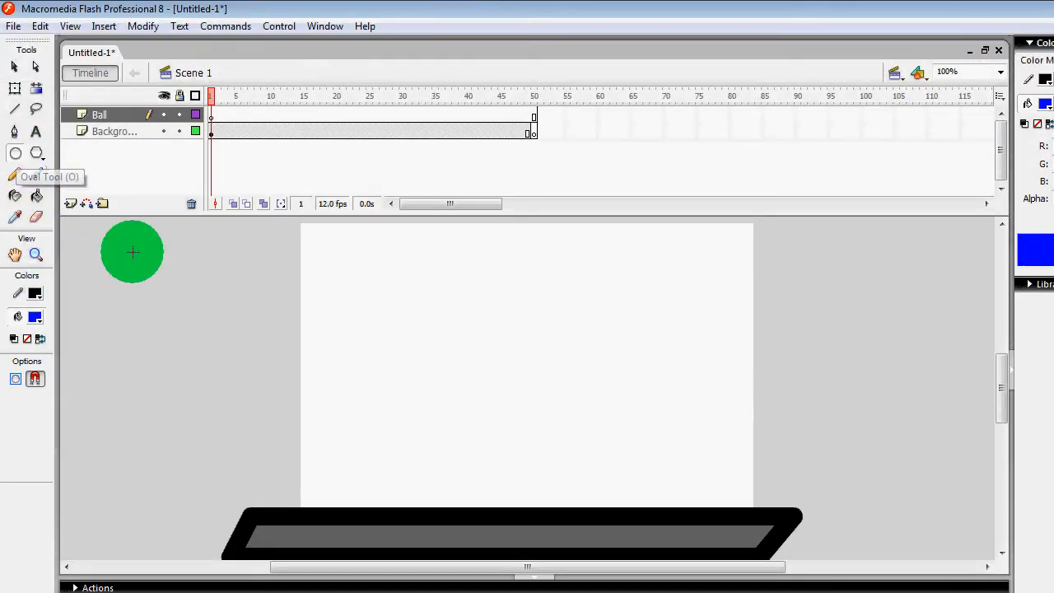
Step: Draw a trial blue circle beside the stage and remove all frames from the Ball layer
drag(149, 274, 249, 264)
click(14, 66)
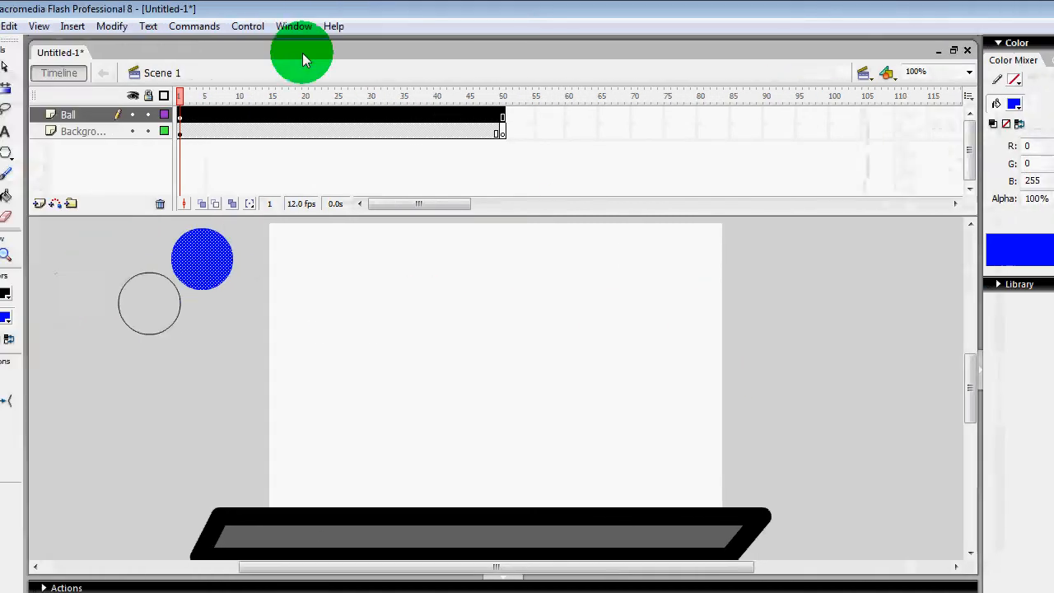
drag(211, 118, 223, 140)
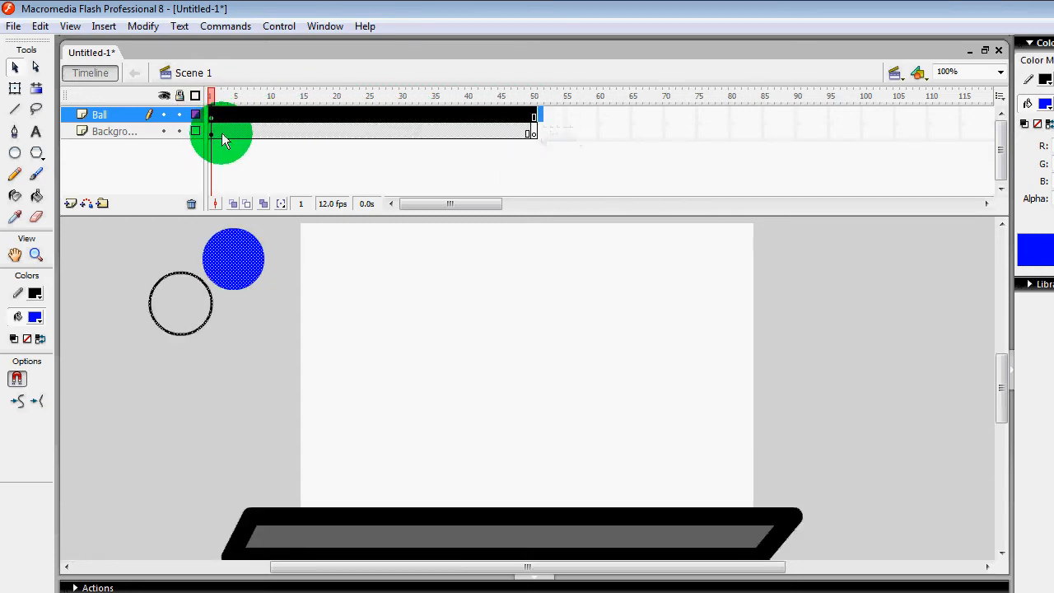
right_click(463, 110)
click(534, 169)
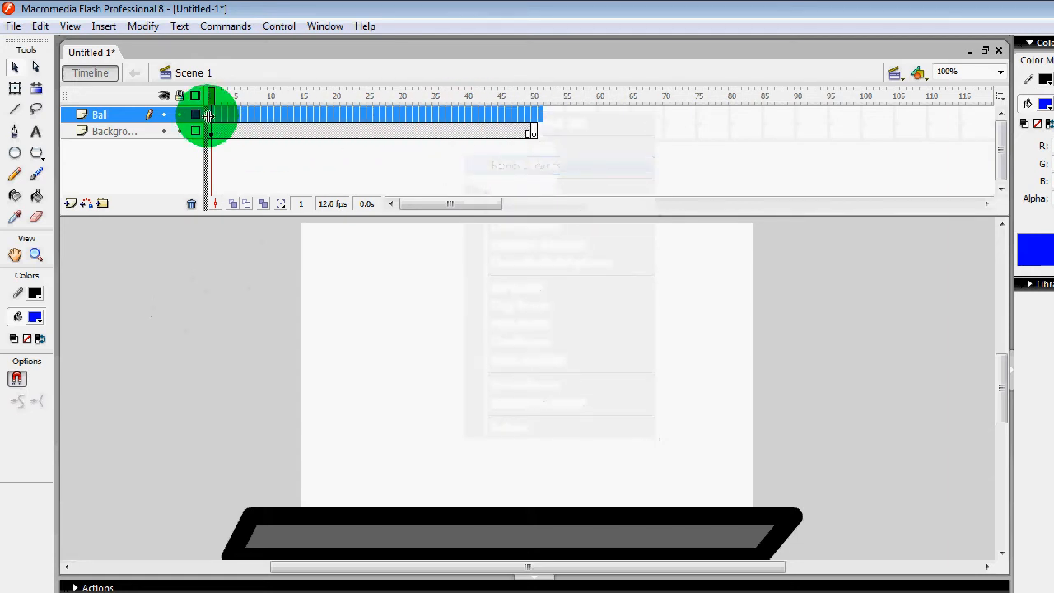
Step: Draw a blue, black-outlined circle beside the stage's upper left on frame 1 of the Ball layer
click(211, 117)
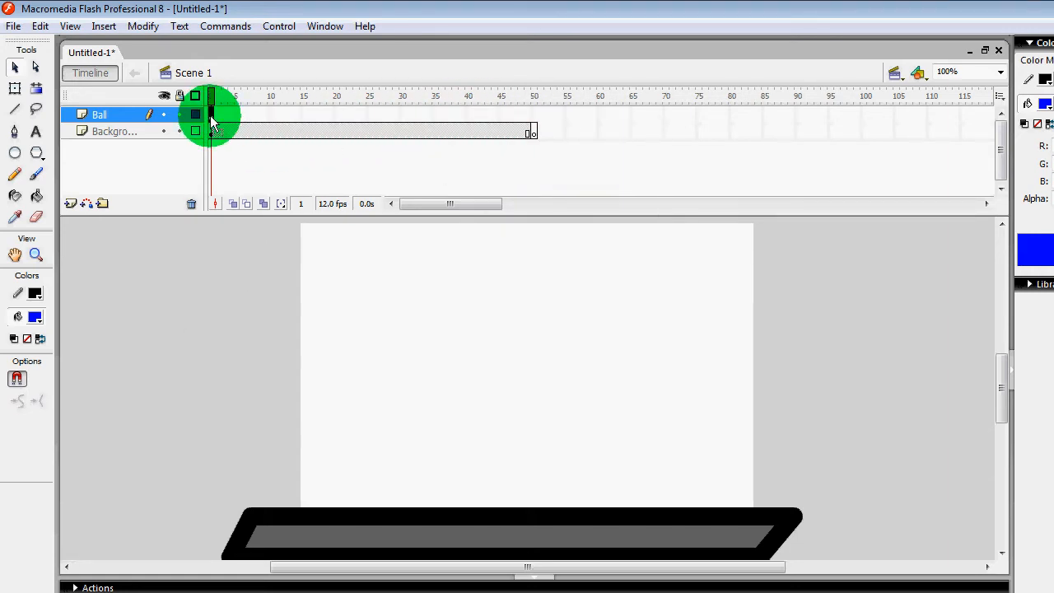
click(14, 152)
drag(196, 262, 253, 317)
click(14, 70)
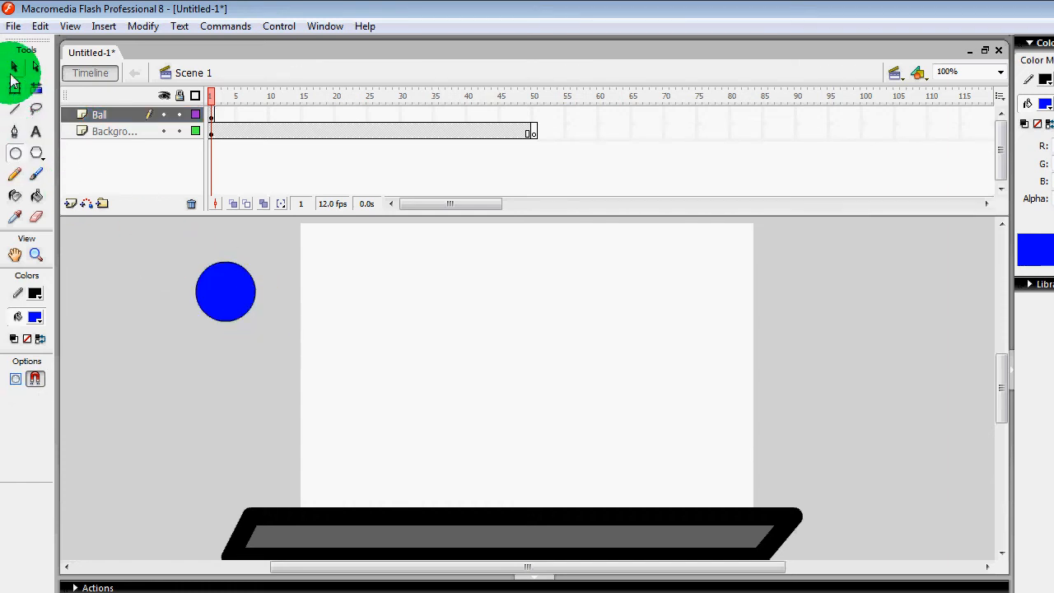
Step: Insert a keyframe at frame 10 of the Ball layer and move the ball down onto the ground strip
click(238, 116)
key(F6)
drag(227, 306, 403, 479)
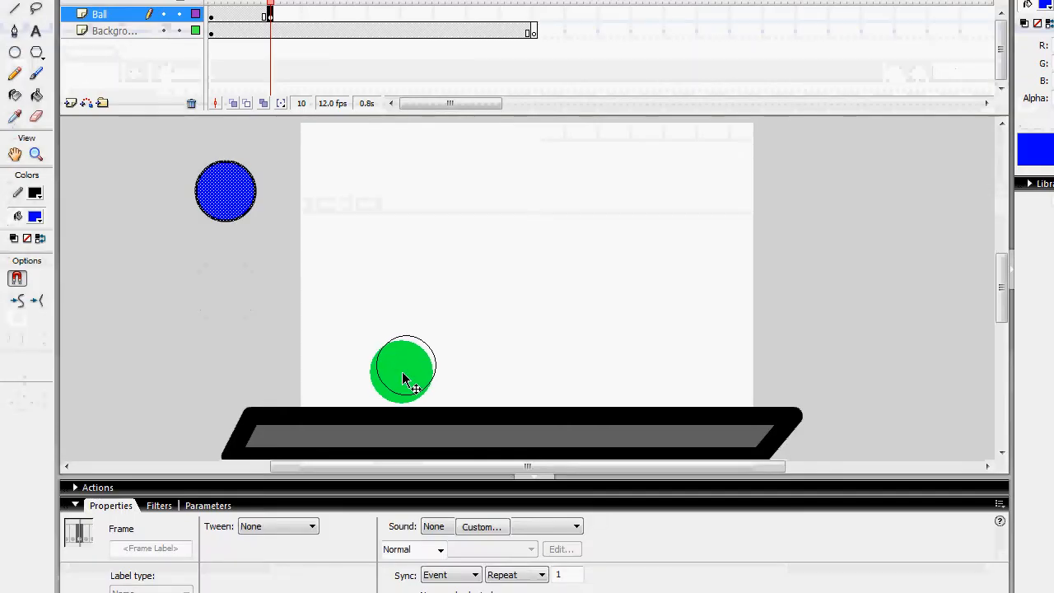
drag(405, 379, 400, 387)
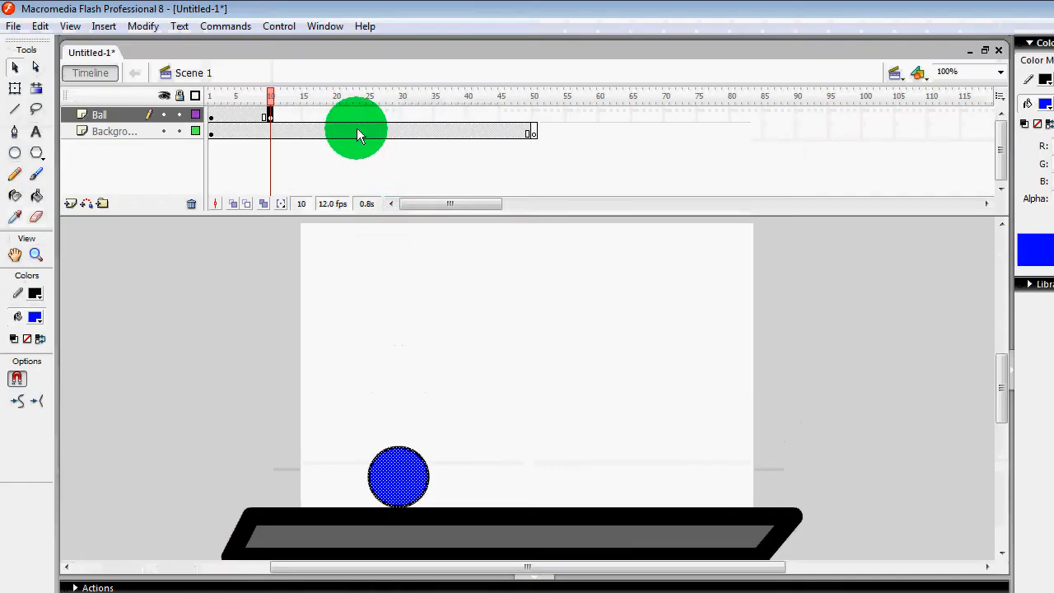
Step: Insert a keyframe at frame 20 of the Ball layer and move the ball up and right into the air
click(337, 117)
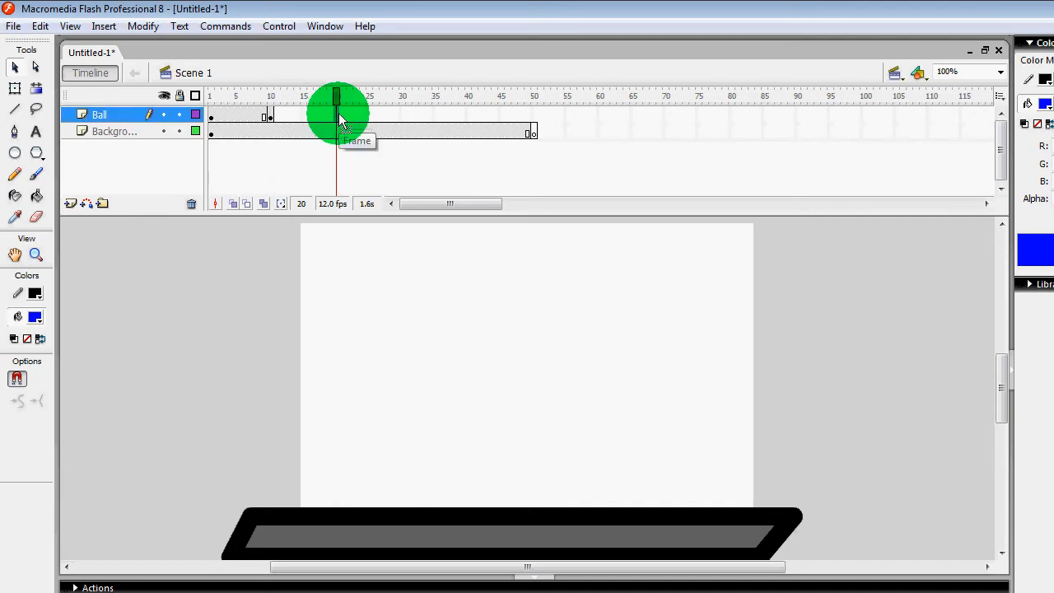
key(F6)
drag(395, 488, 416, 444)
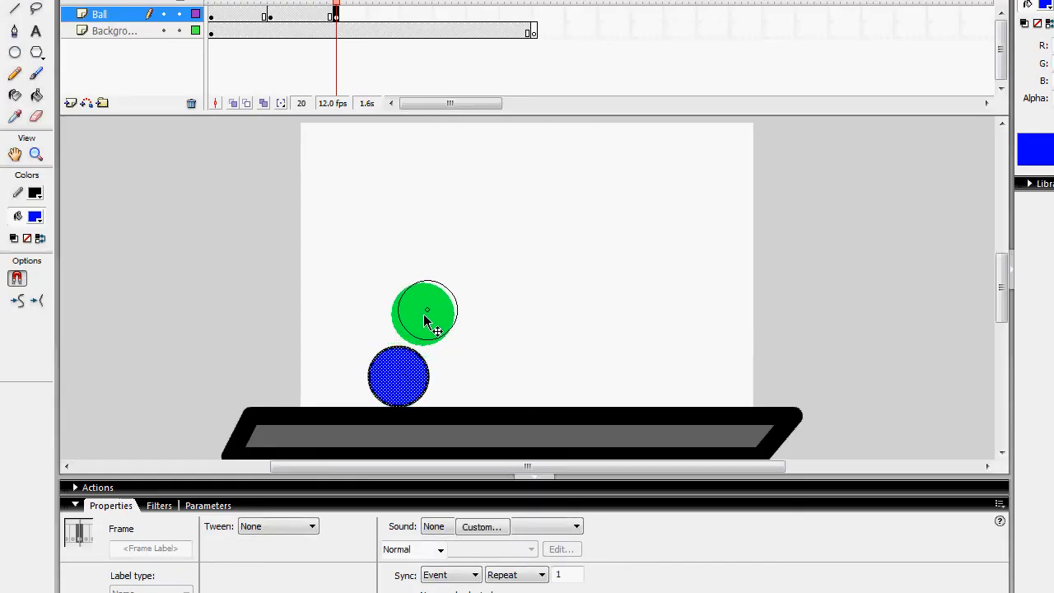
drag(426, 322, 455, 257)
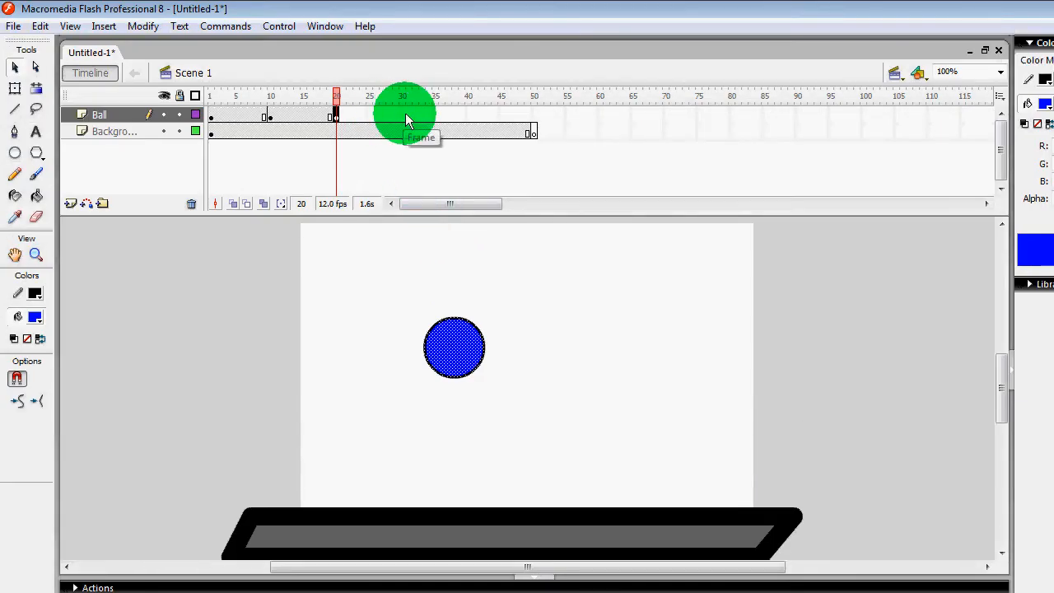
Step: Insert a keyframe at frame 30 of the Ball layer and move the ball down and right onto the ground strip
click(405, 115)
key(F6)
drag(457, 354, 510, 471)
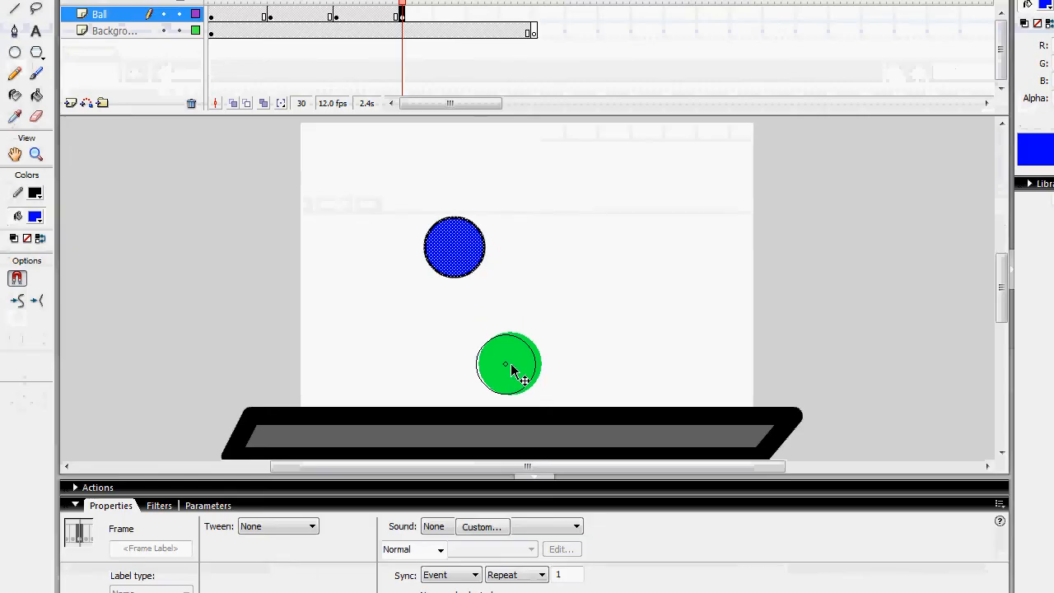
drag(510, 371, 513, 386)
Step: Insert a keyframe at frame 40 of the Ball layer and raise the ball slightly above the ground strip
click(468, 14)
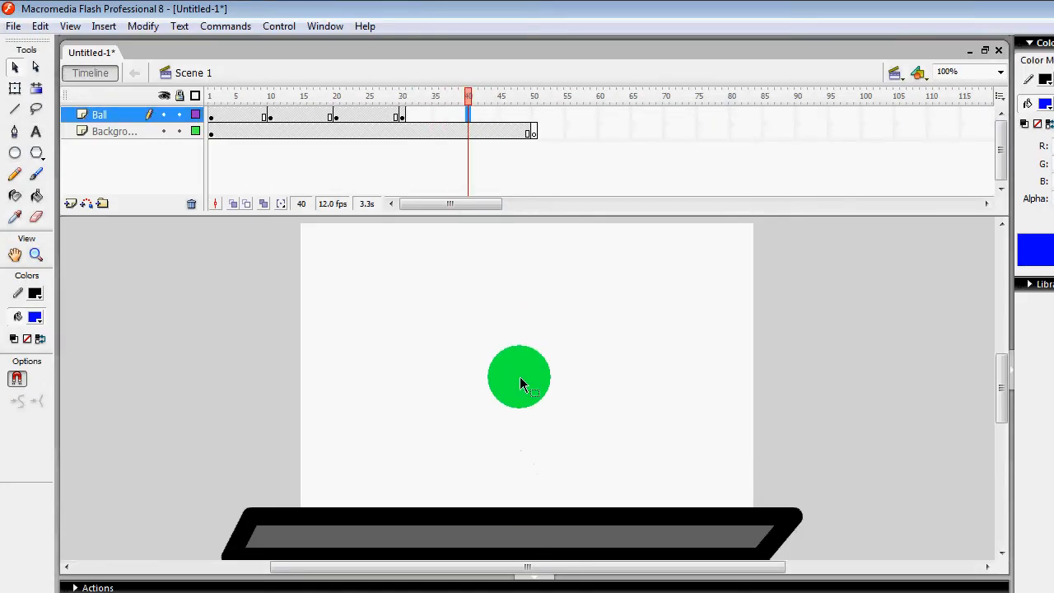
key(F6)
drag(517, 496, 507, 443)
Step: Insert a Ball keyframe at frame 50 and replace the Background layer's blank keyframe there with one holding the ground strip
click(534, 113)
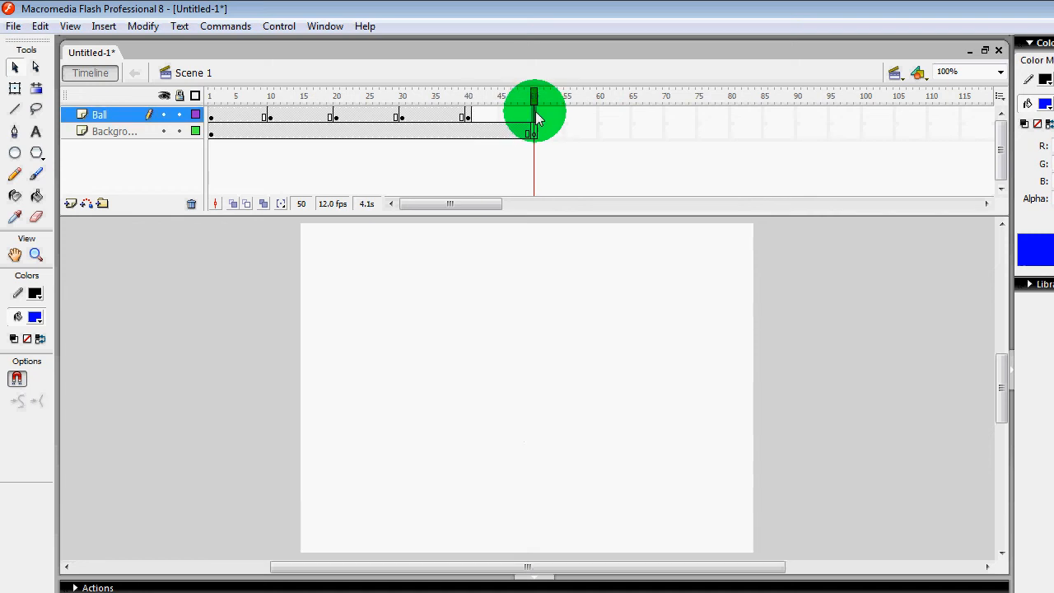
key(F6)
click(536, 132)
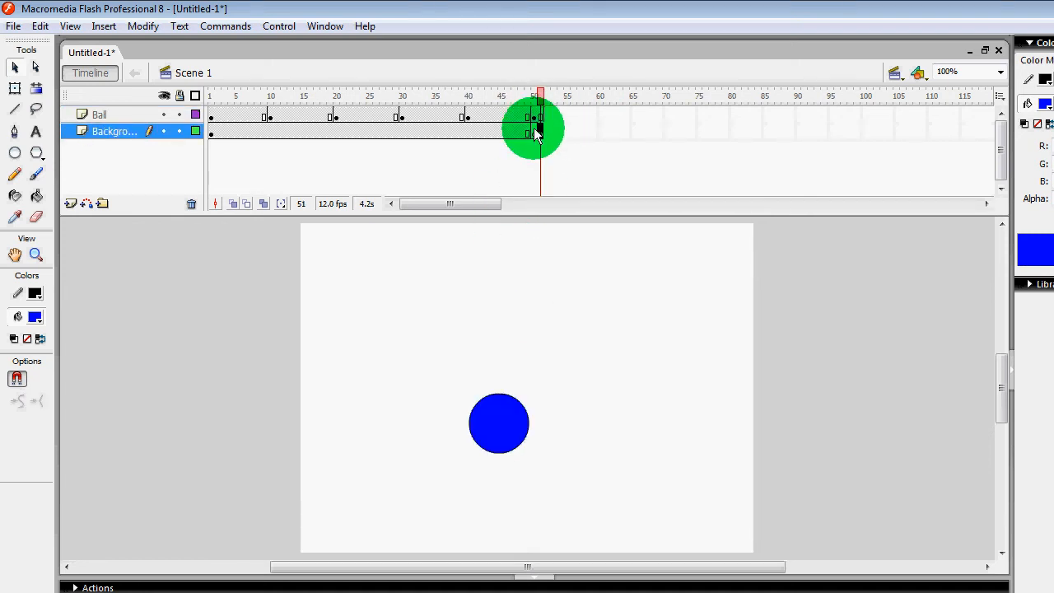
right_click(536, 136)
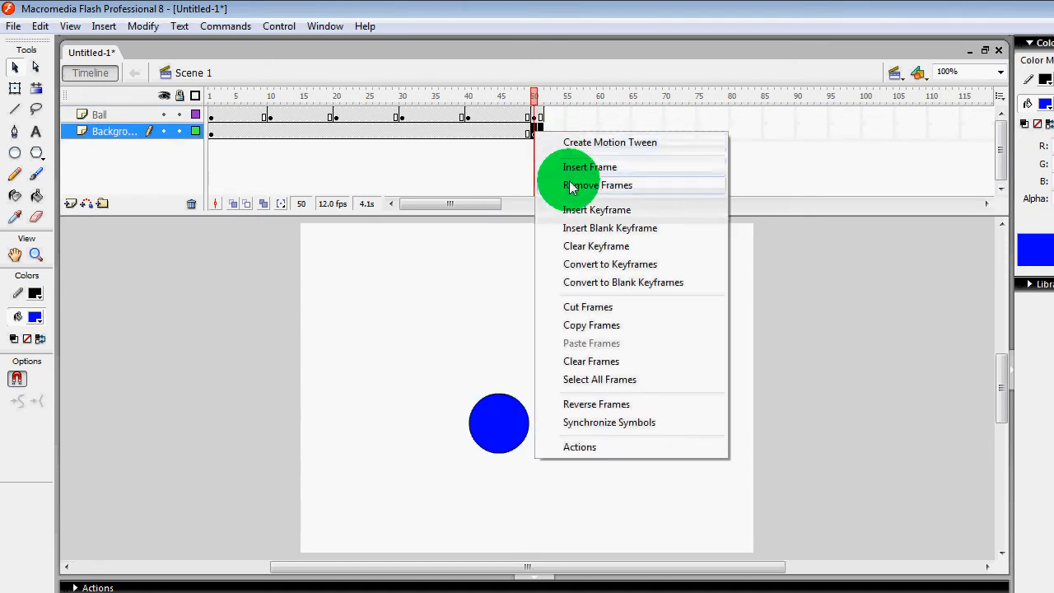
click(546, 184)
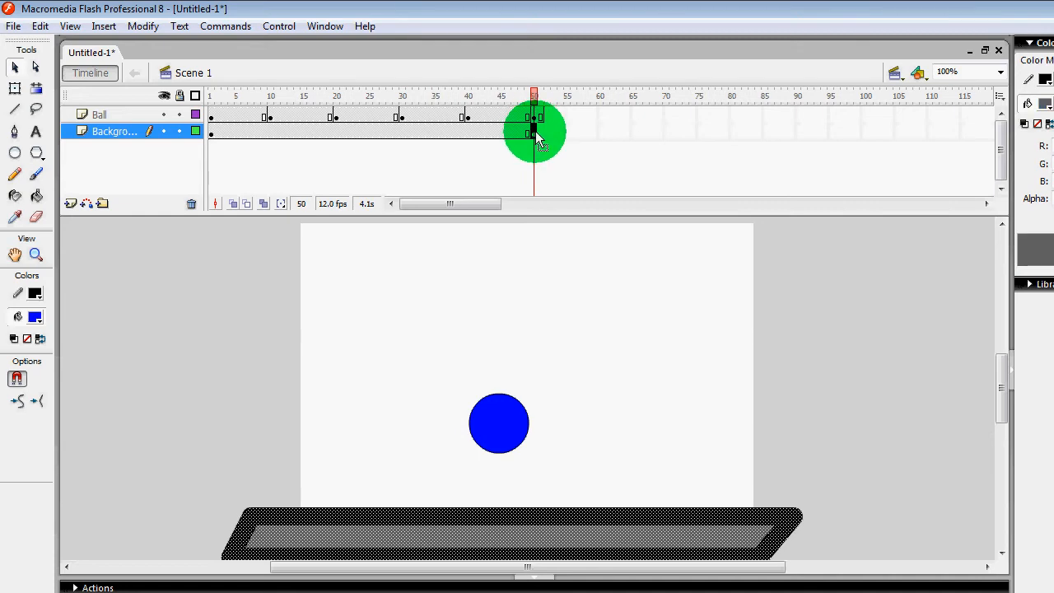
Step: Move the ball at frame 50 straight down onto the ground strip
click(533, 117)
drag(498, 420, 492, 470)
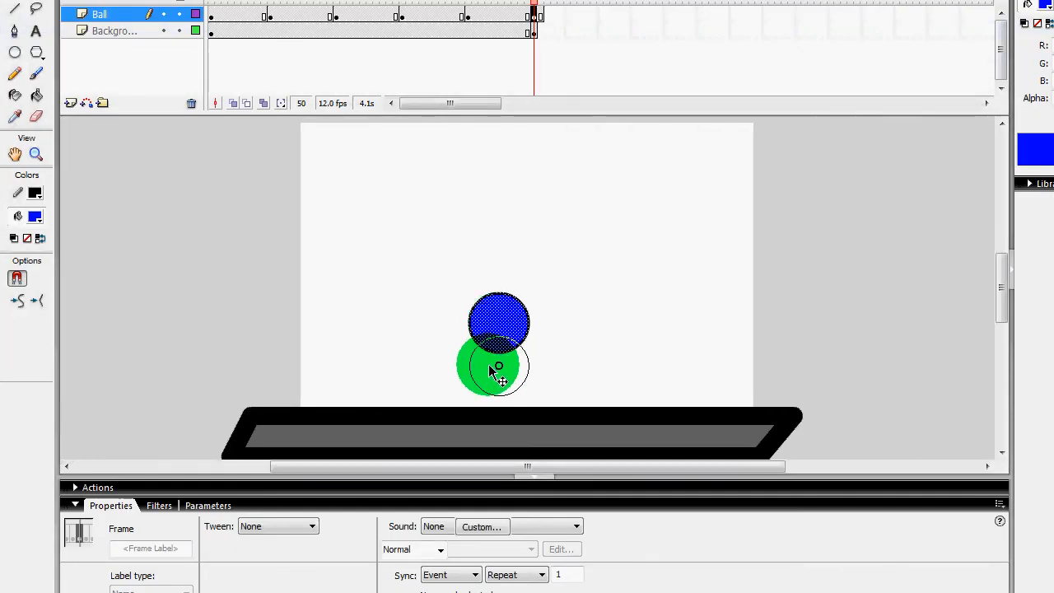
drag(486, 381, 487, 384)
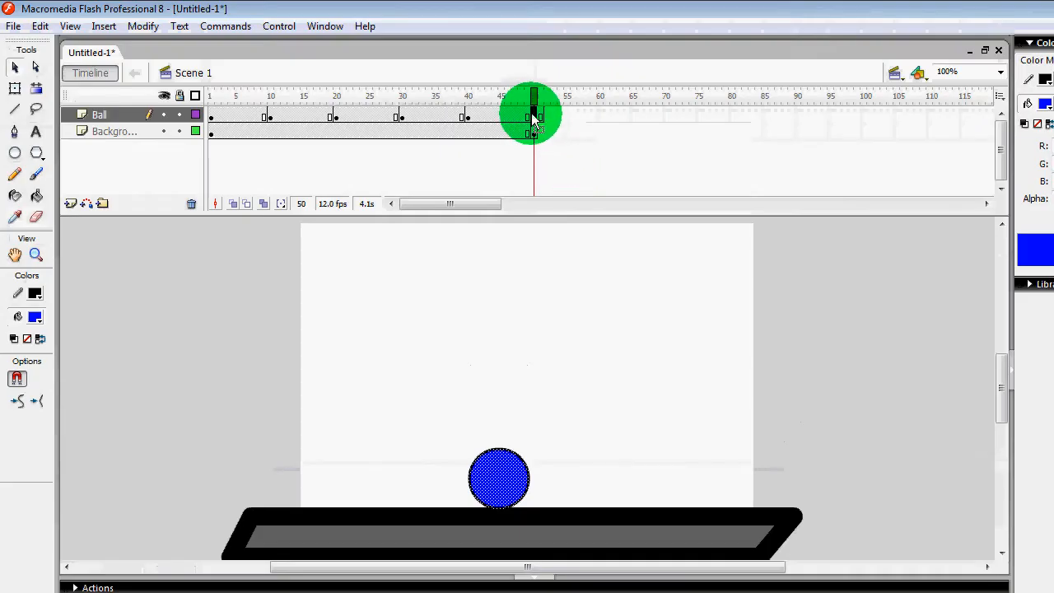
Step: Play the animation from frame 1 and add a keyframe at frame 51 of the Background layer
click(540, 18)
click(211, 18)
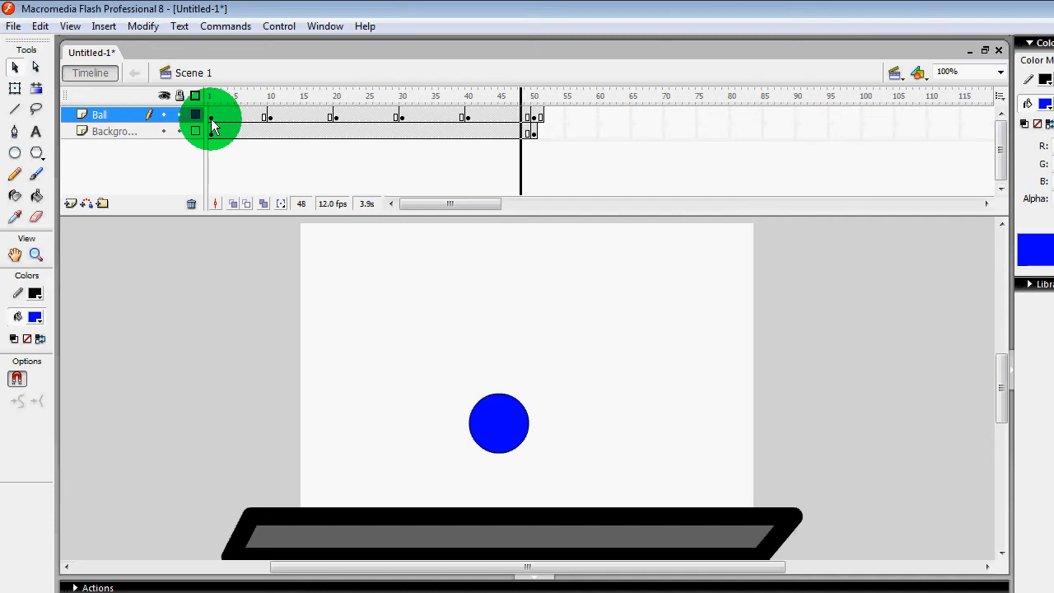
drag(211, 124, 544, 136)
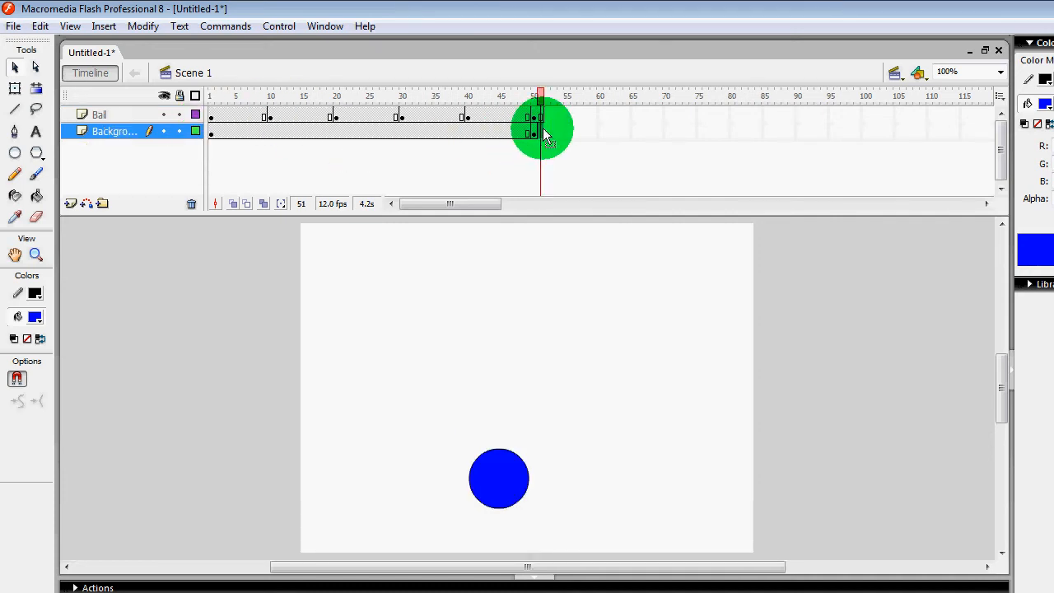
Step: Create a motion tween on the Ball layer from frame 1 to the keyframe at frame 10
click(212, 117)
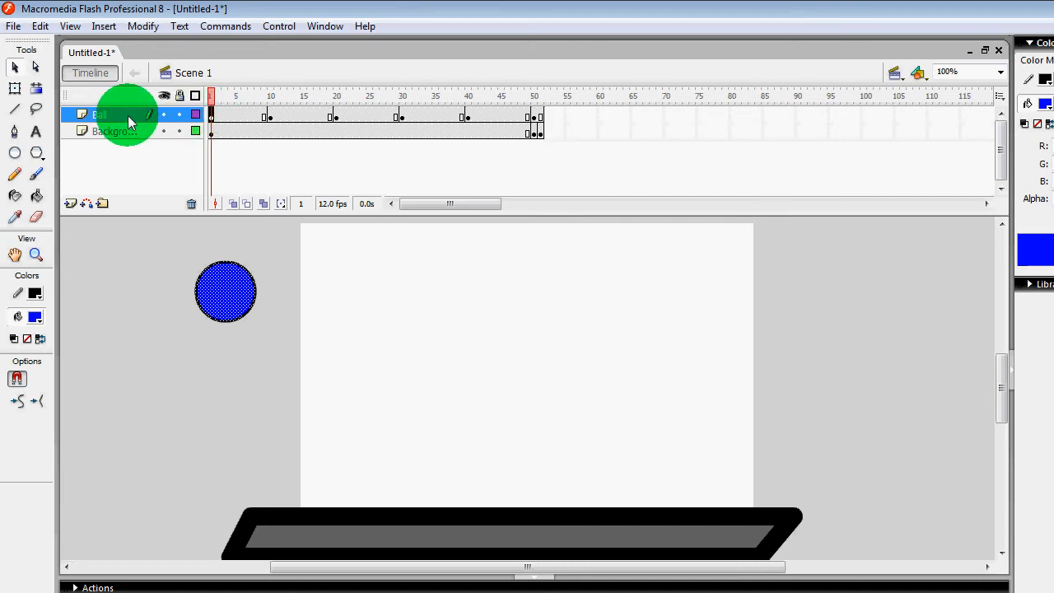
right_click(213, 119)
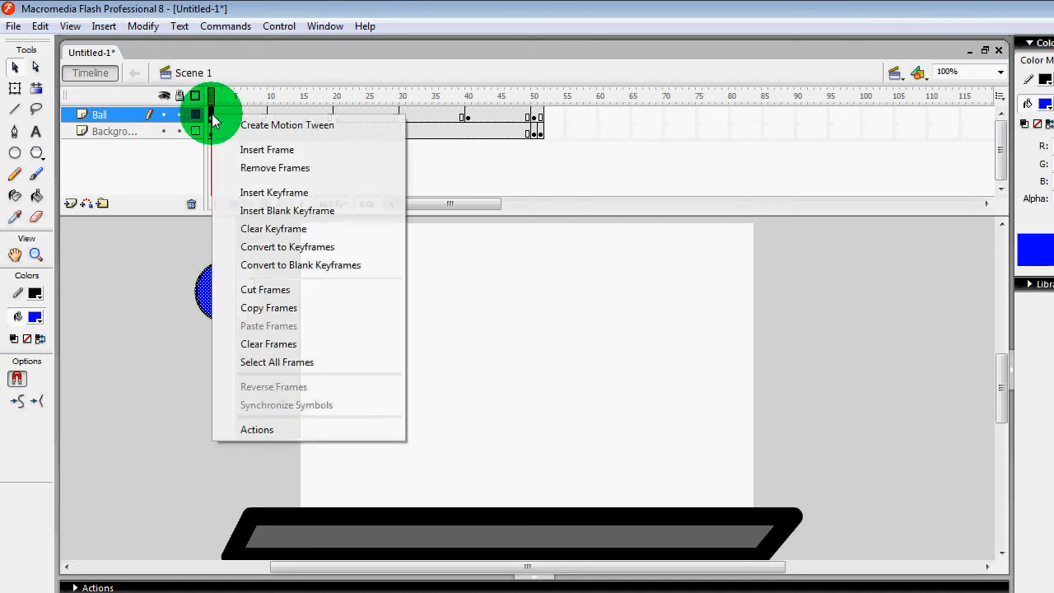
click(249, 130)
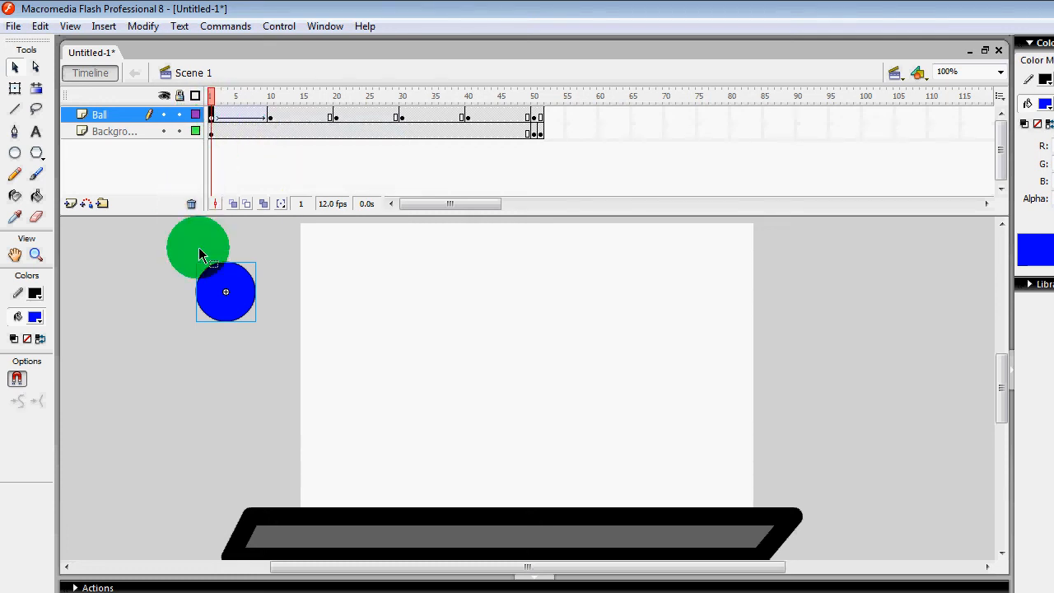
Step: Play the animation from frame 1 to check the ball's first motion tween
click(249, 290)
click(213, 130)
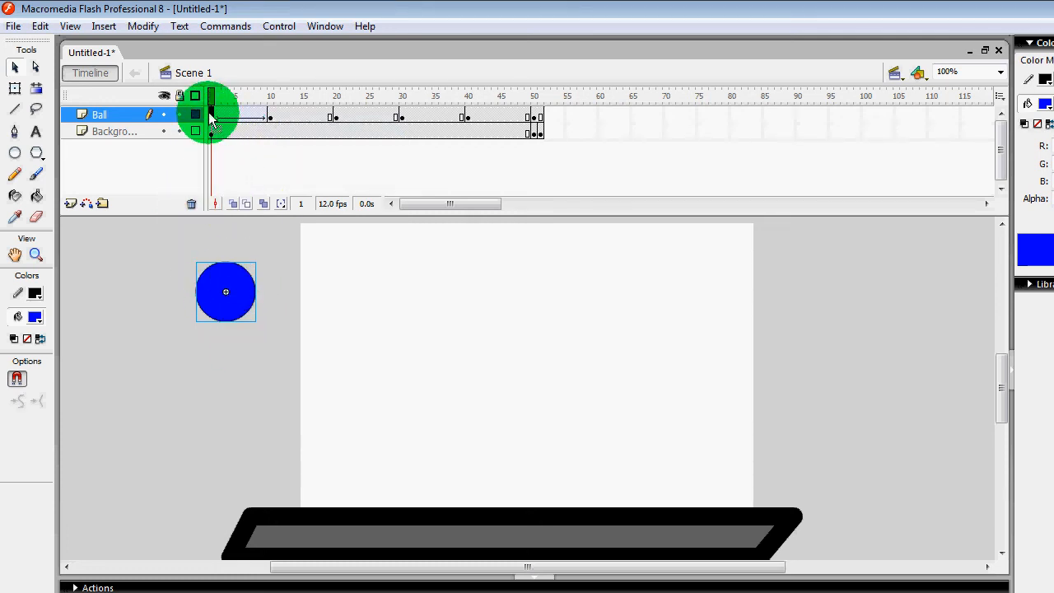
click(263, 295)
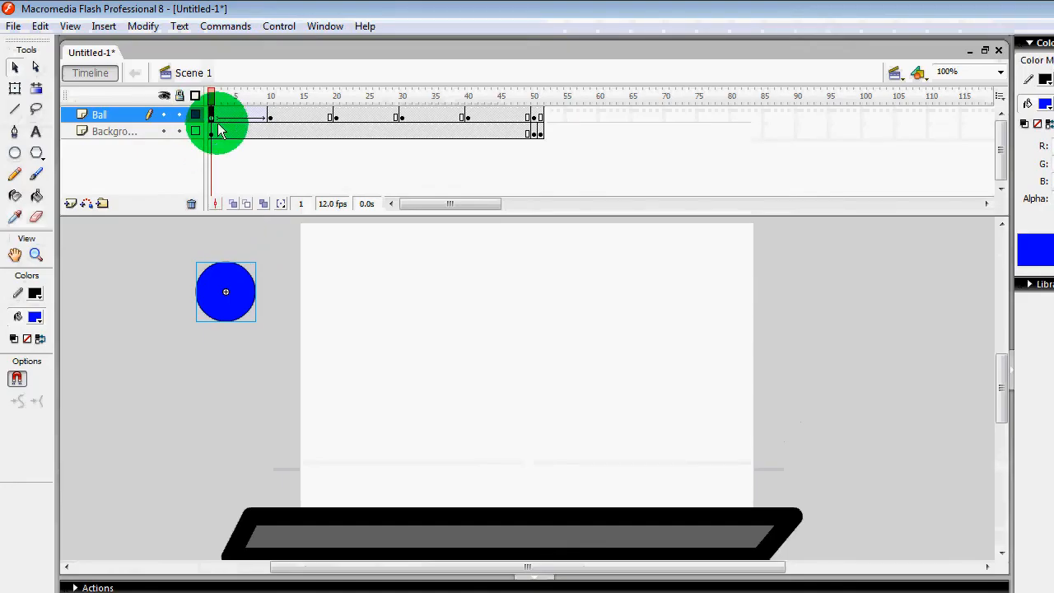
click(218, 122)
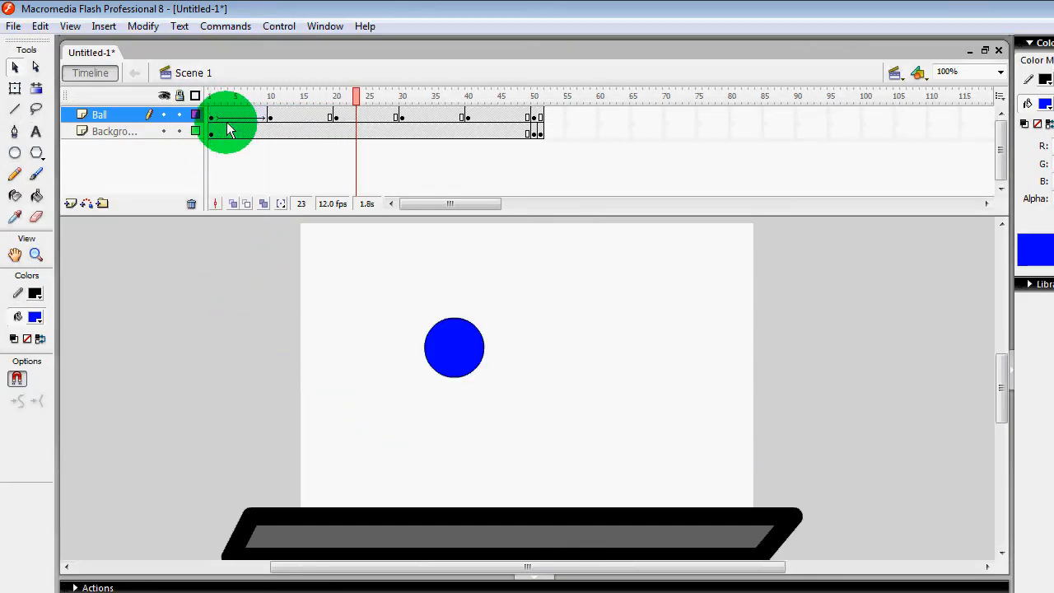
Step: Create motion tweens on the Ball layer from the keyframes at frames 10 and 20
drag(228, 125, 273, 117)
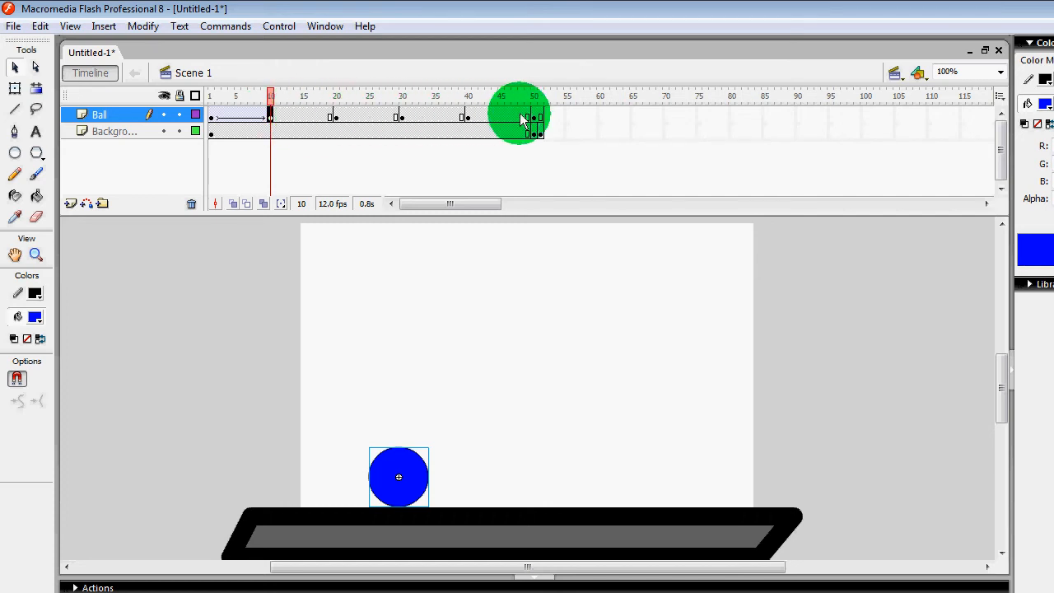
right_click(273, 117)
click(296, 126)
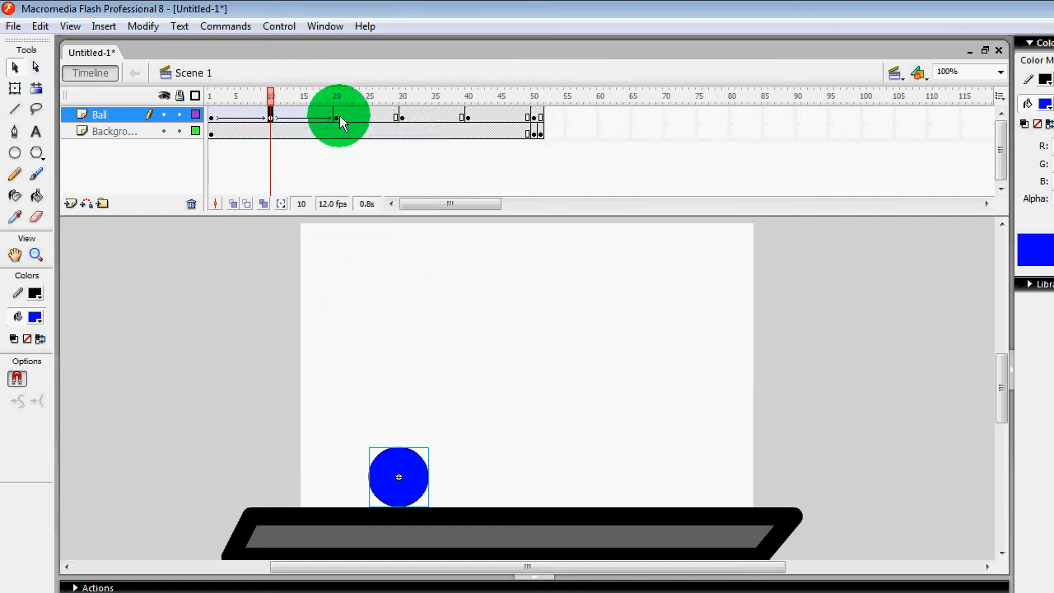
click(336, 115)
right_click(336, 115)
click(340, 124)
Step: Create motion tweens on the Ball layer from the keyframes at frames 30, 40 and 50
click(397, 117)
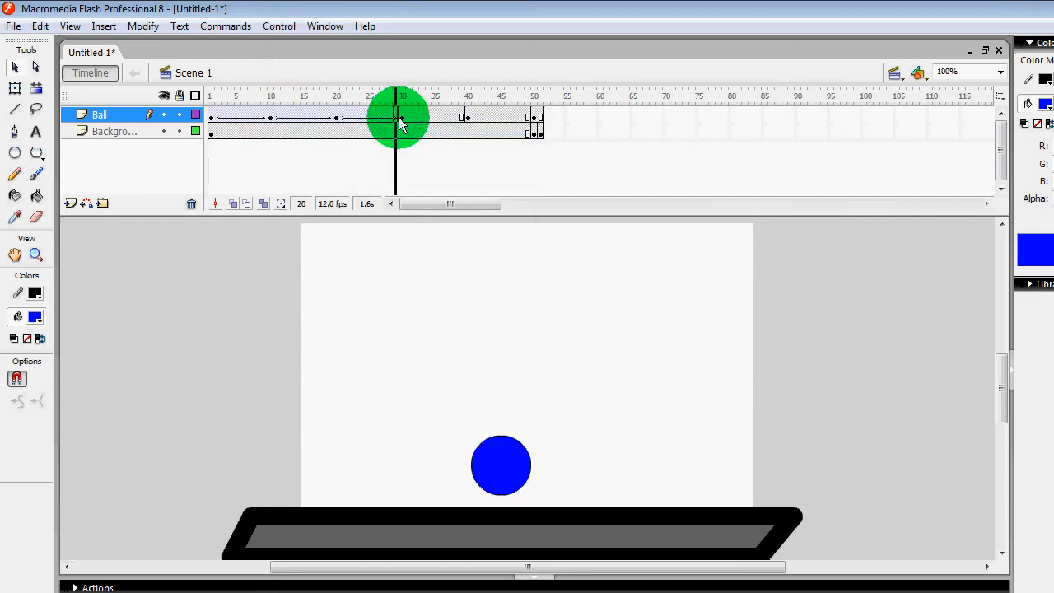
right_click(401, 117)
click(416, 128)
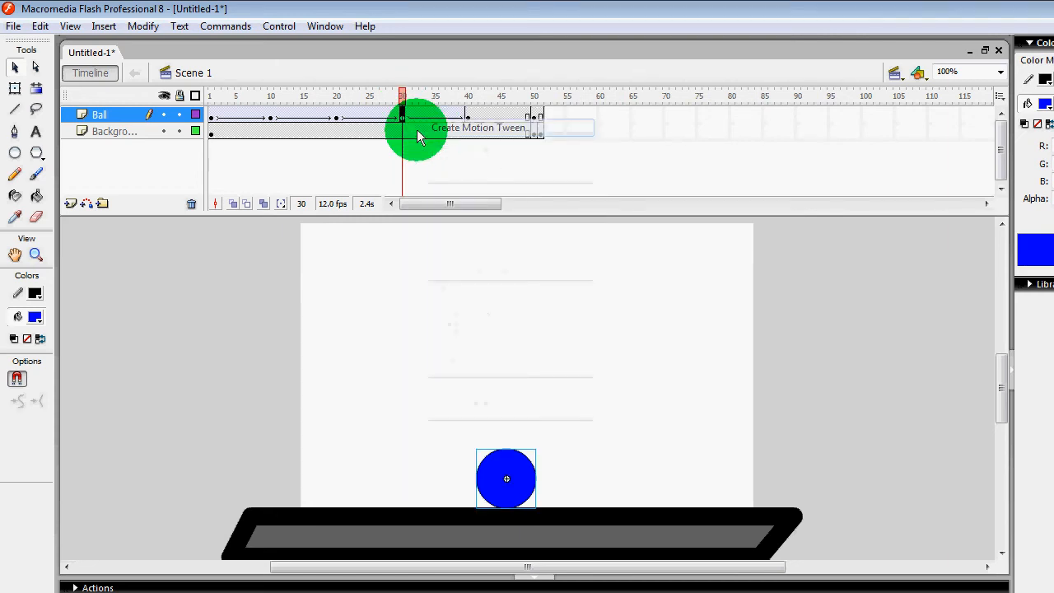
click(469, 117)
right_click(468, 117)
click(476, 127)
click(535, 117)
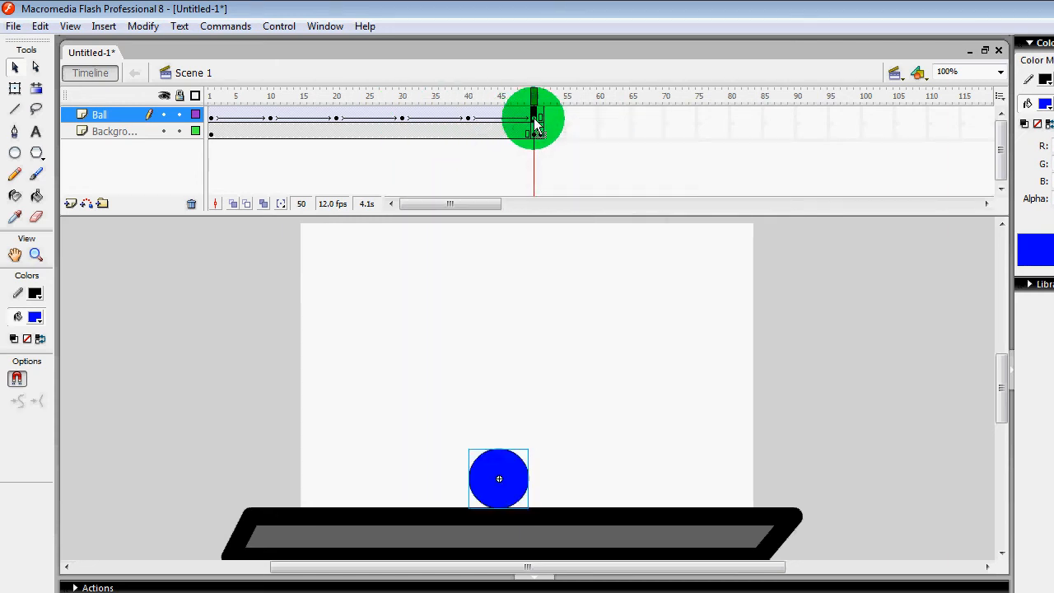
right_click(535, 120)
click(568, 130)
Step: Play the fully tweened animation from frame 1, return to frame 1 and clear the selection
click(217, 116)
click(211, 116)
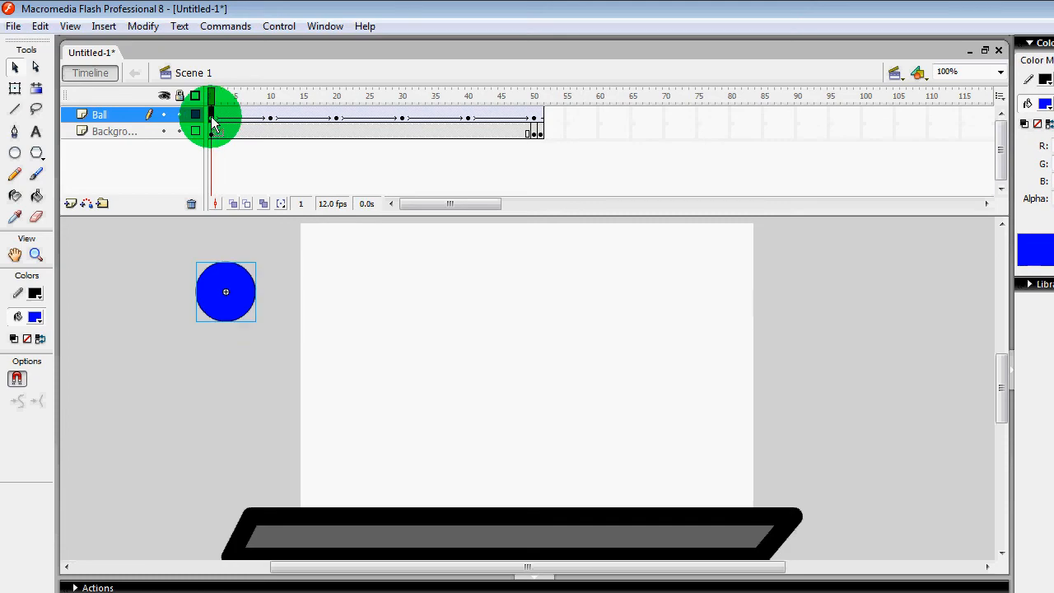
key(Return)
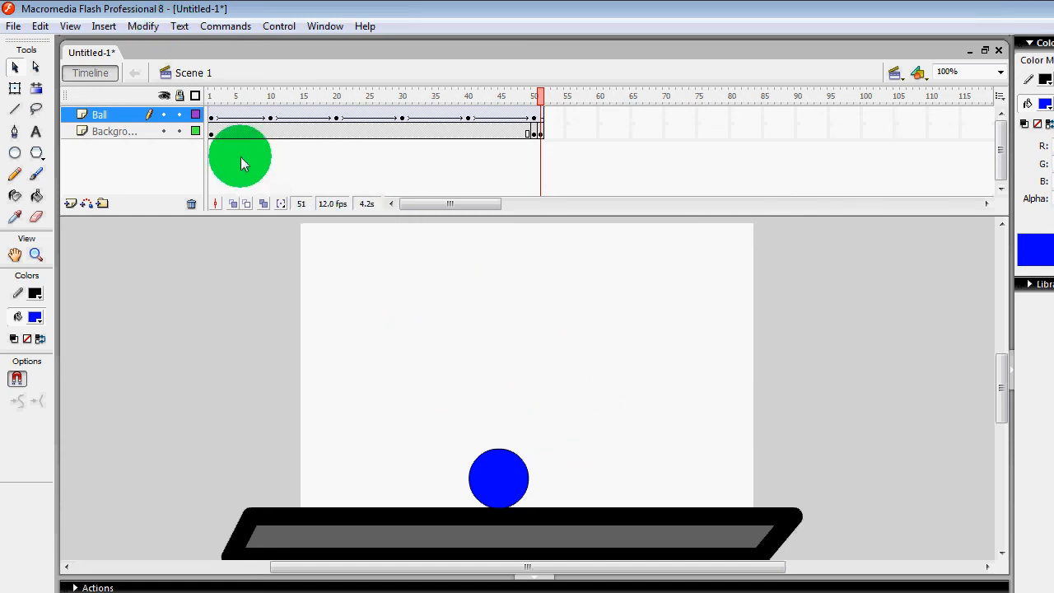
click(210, 115)
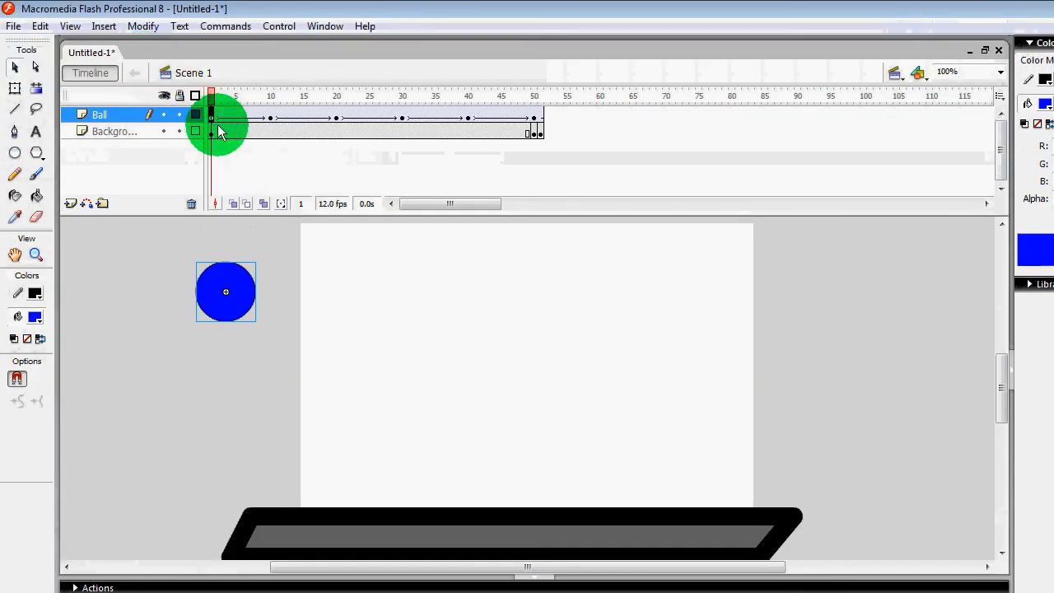
drag(156, 236, 710, 409)
click(921, 436)
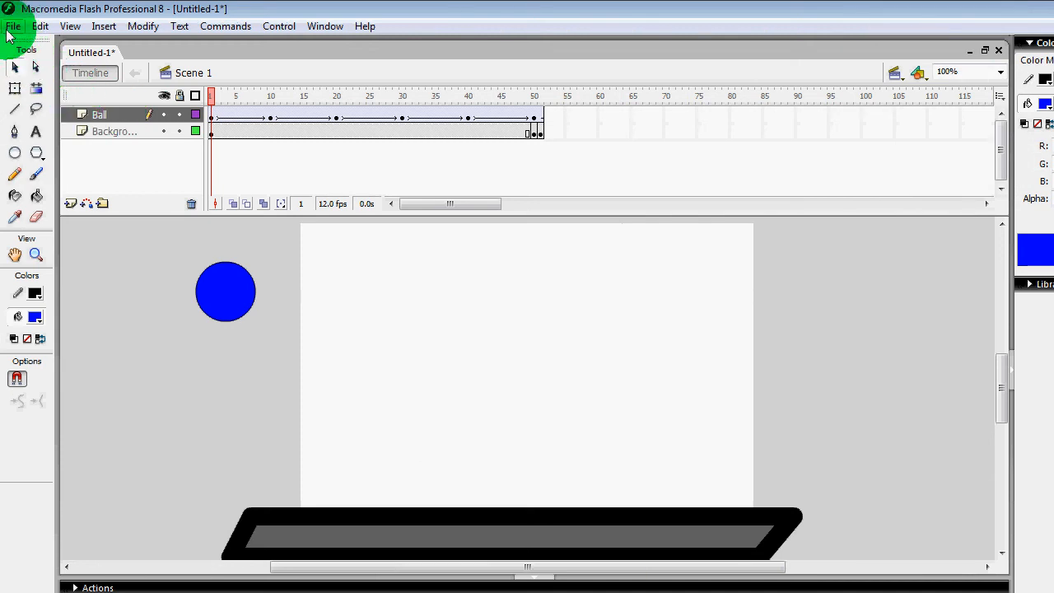
Step: Export the animation to the Desktop as a Flash Movie (*.swf) named Bouncing Ball
click(12, 28)
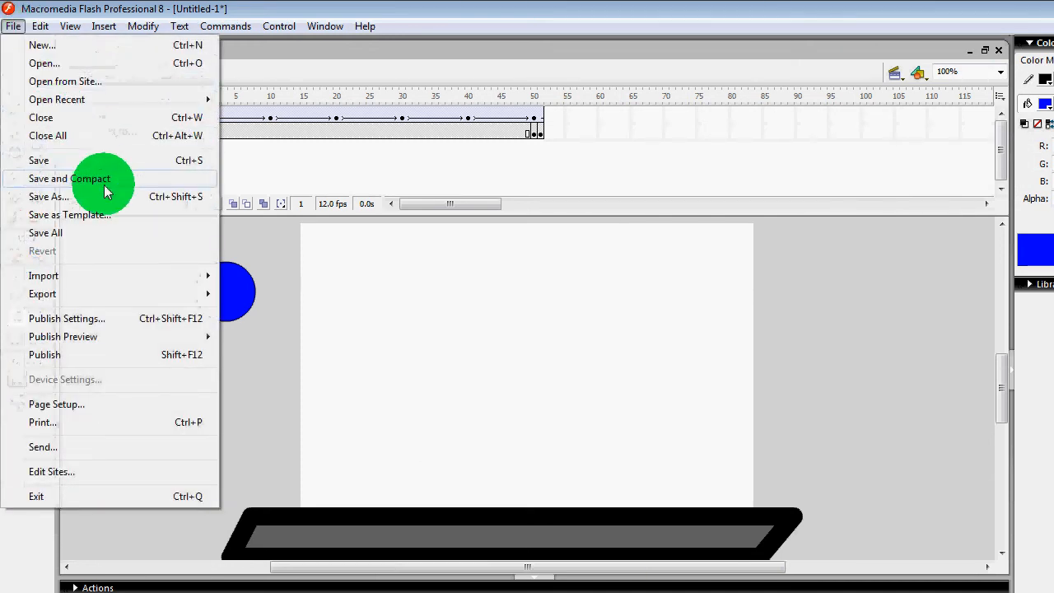
mouse_move(49, 293)
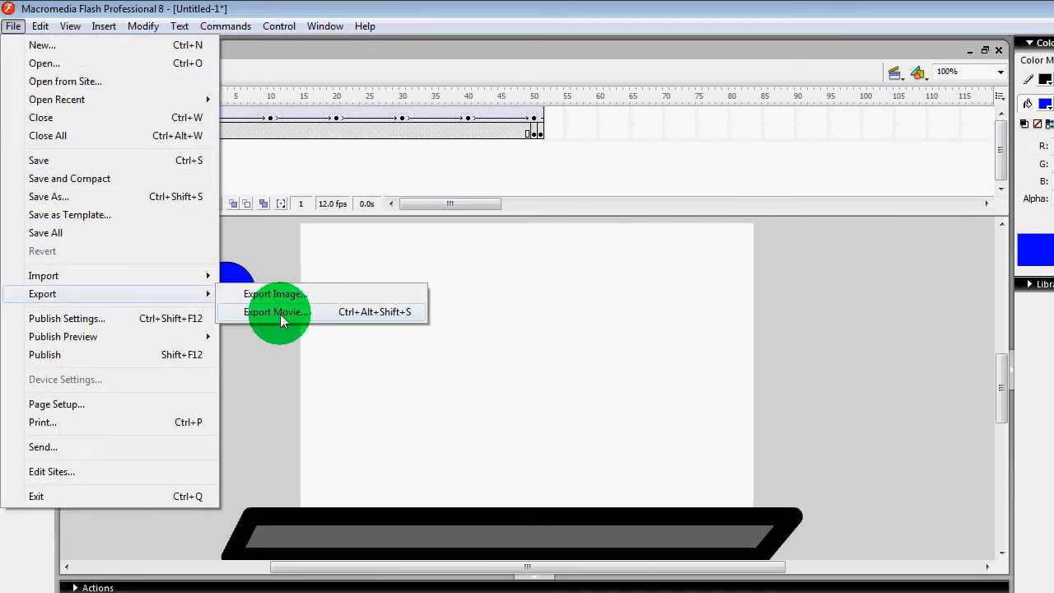
click(280, 319)
text(Bounc)
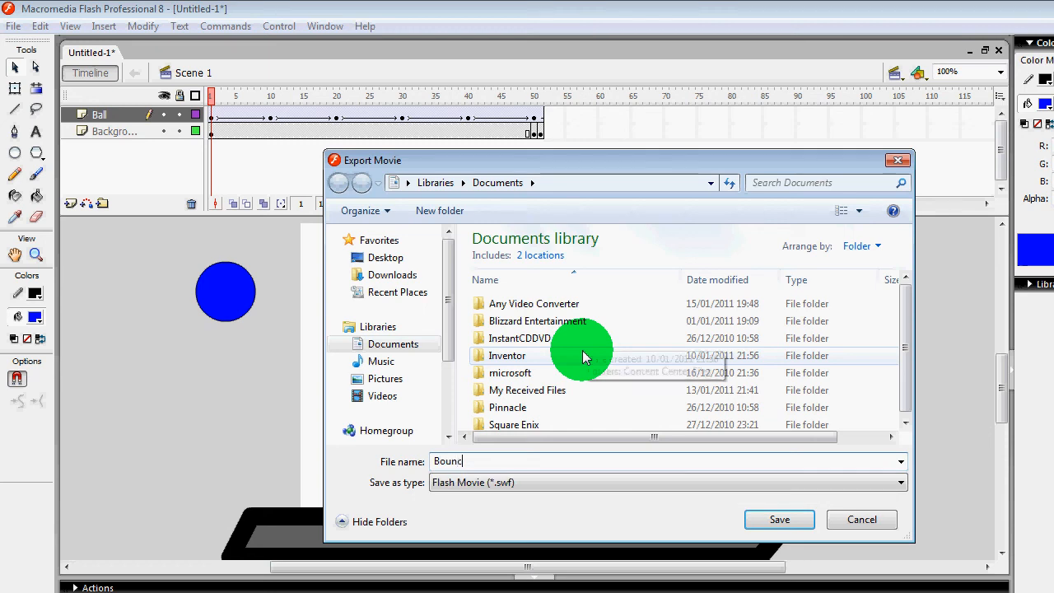
text(ing Ball)
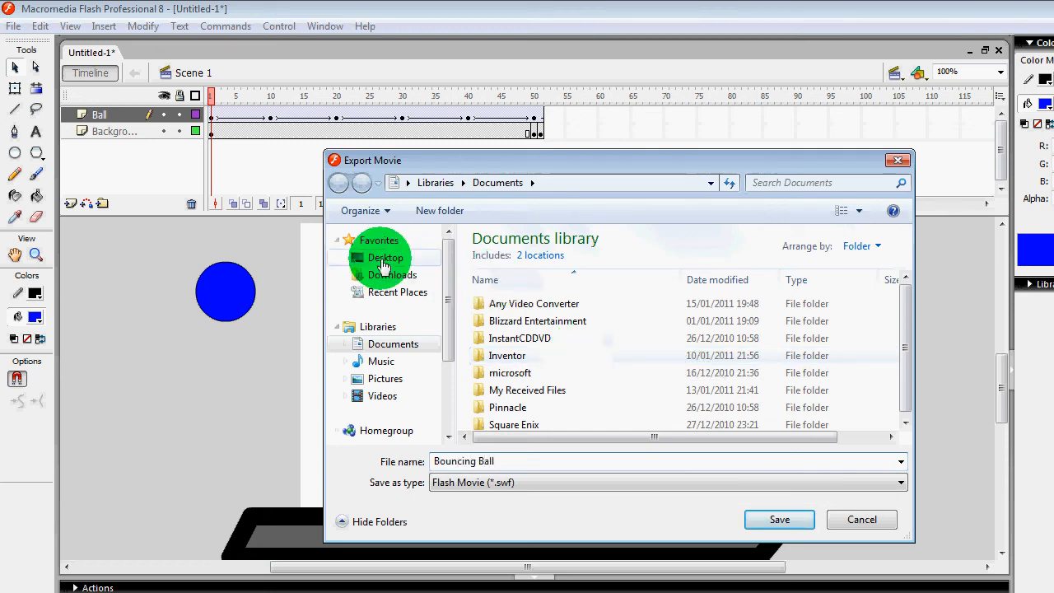
click(386, 256)
key(Return)
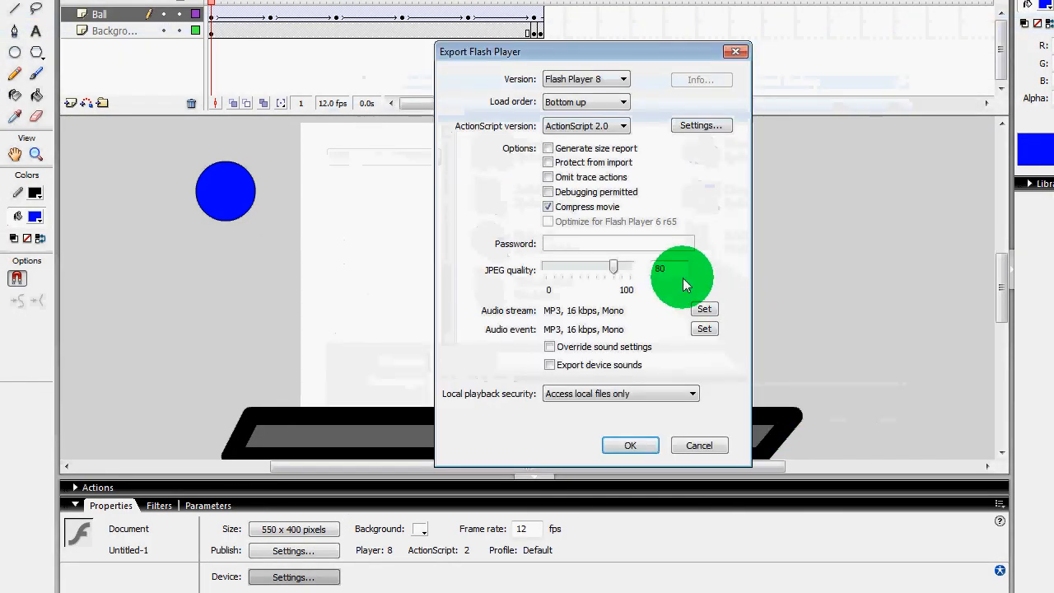
Step: Set the exported movie's JPEG quality to 100 and accept the Flash Player export settings
drag(613, 265, 707, 272)
click(655, 391)
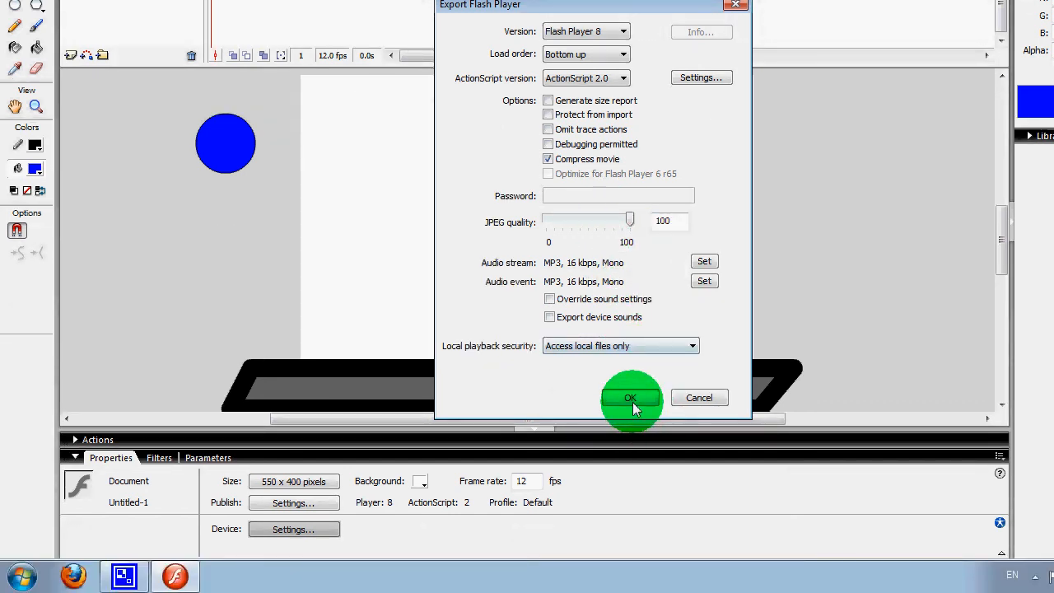
click(631, 398)
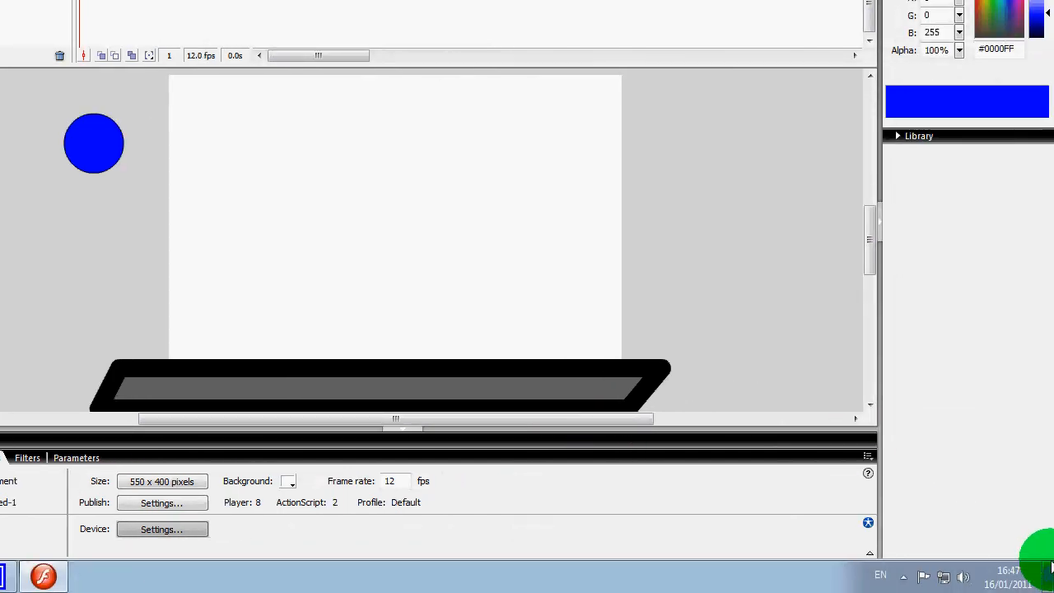
Step: Open the exported Bouncing Ball movie from the desktop to watch it, close the player and return to Flash
click(1042, 568)
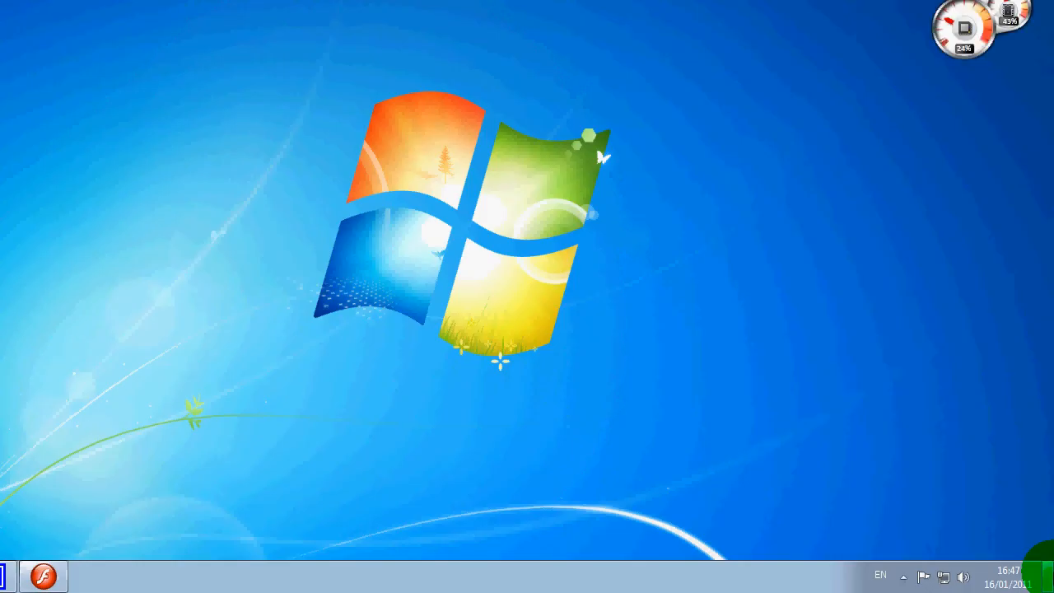
double_click(92, 29)
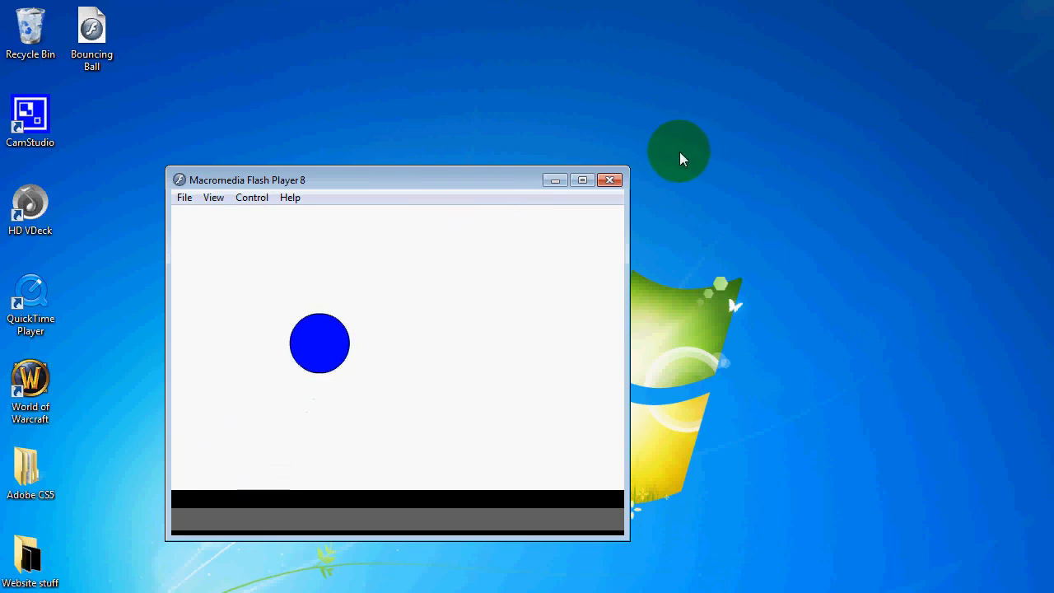
click(610, 180)
click(172, 571)
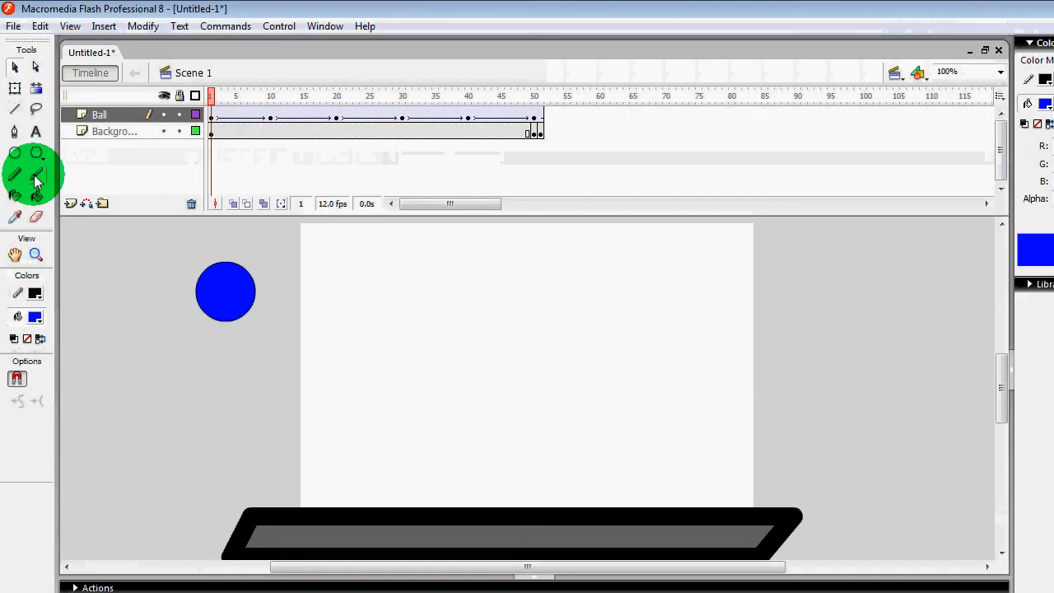
Step: Try painting a blue stick figure on the stage with the Brush tool, undo the strokes and return to the Selection tool
click(37, 176)
mouse_move(497, 356)
mouse_down()
mouse_move(522, 312)
mouse_move(532, 449)
mouse_move(517, 484)
mouse_up()
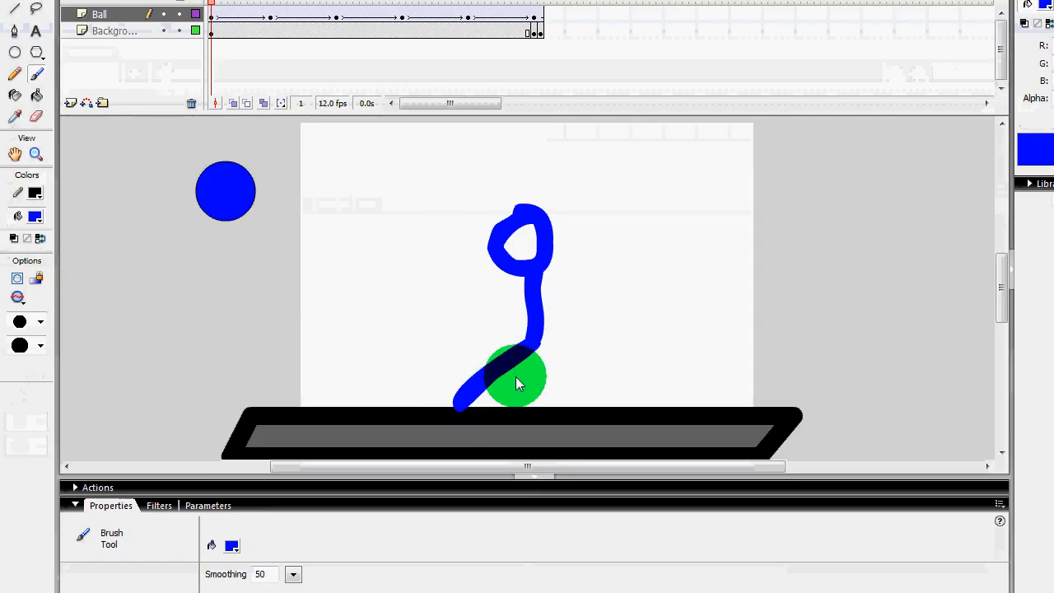
drag(517, 384, 631, 431)
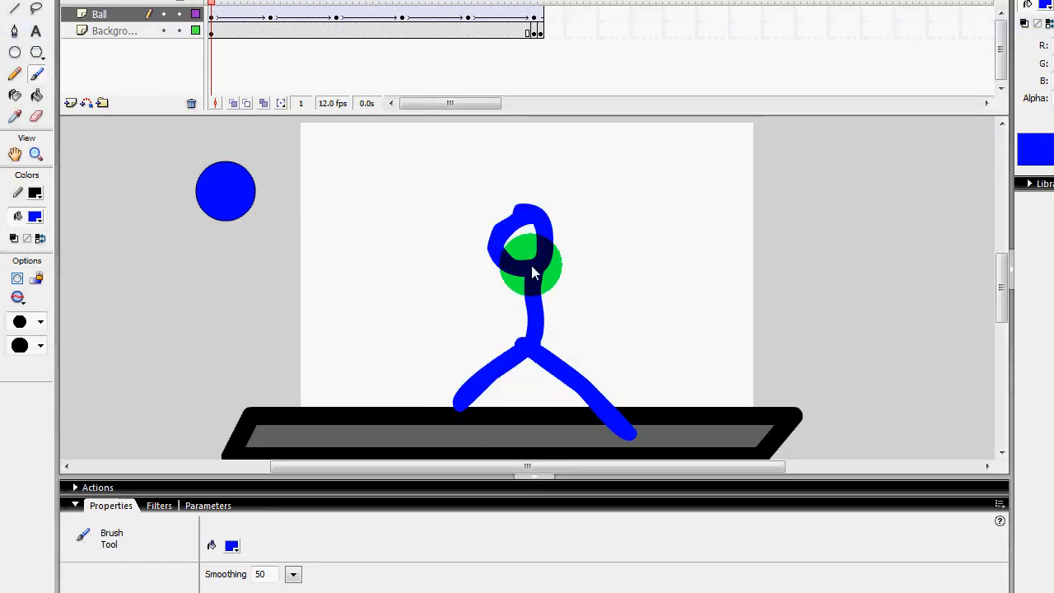
key(ctrl+z)
key(ctrl+z)
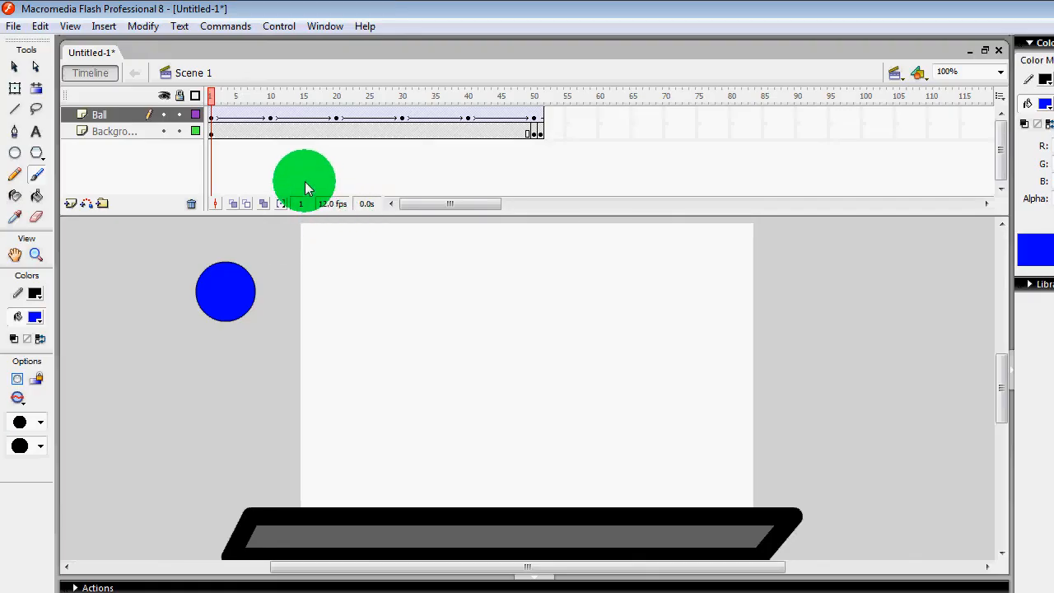
click(212, 118)
click(14, 66)
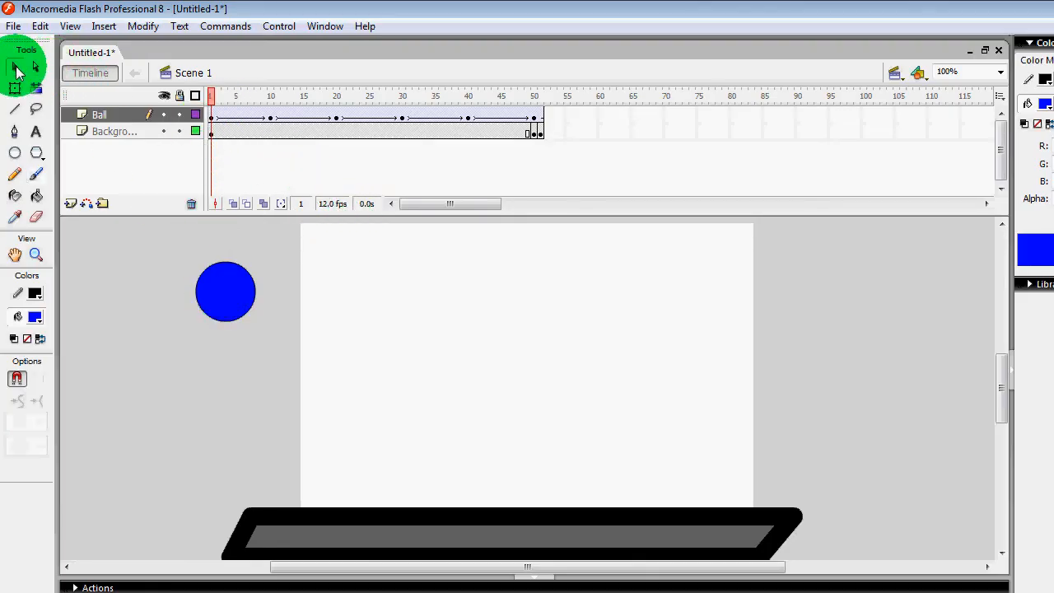
click(305, 335)
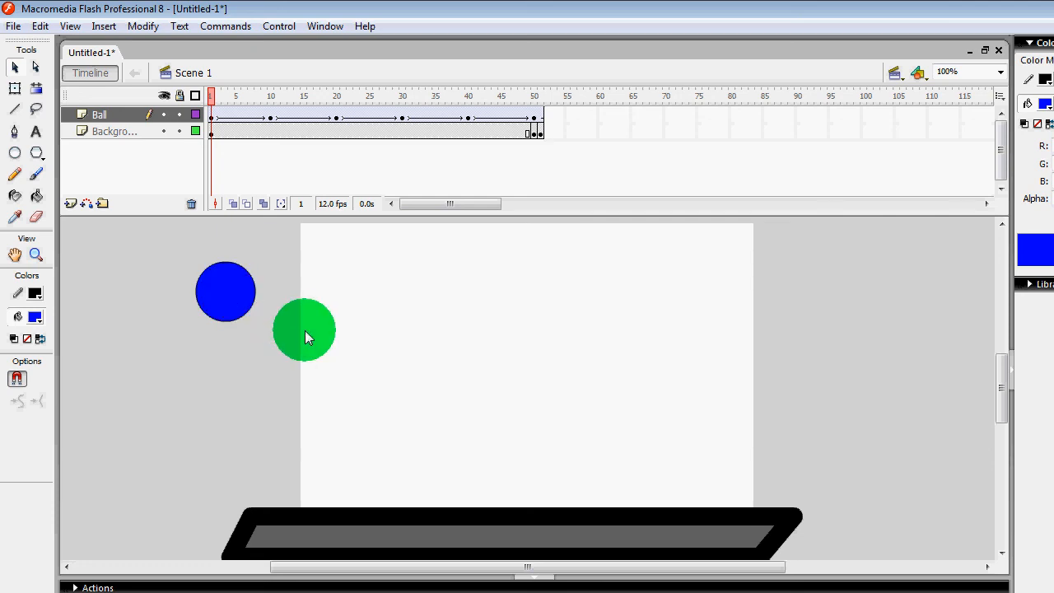